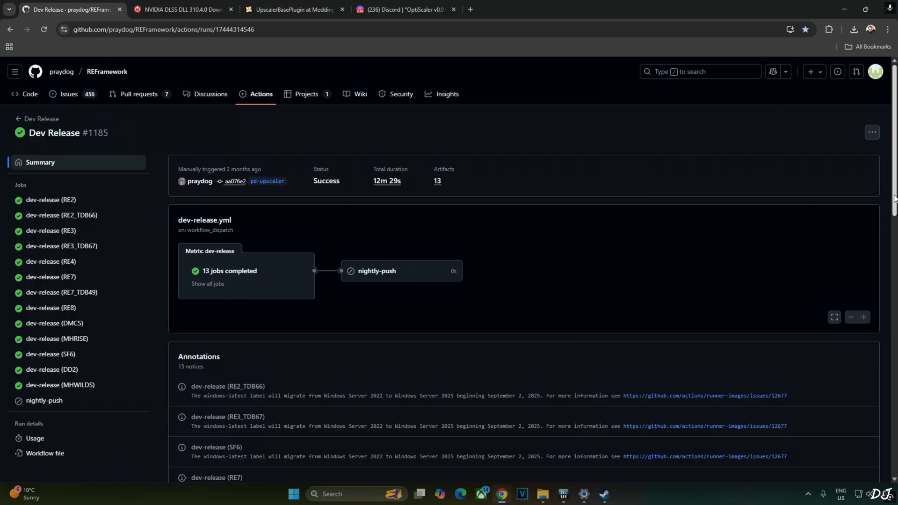
Locate the DMC5 build among the artifacts of the REFramework Dev Release run, and close the page.
left_click_drag(895, 198, 882, 330)
scroll(250, 270, "down", 4)
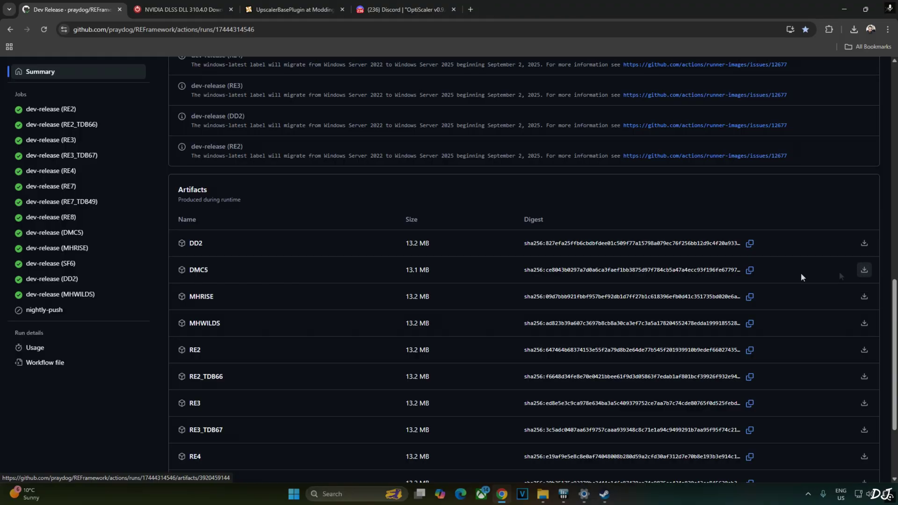
key("ctrl+w")
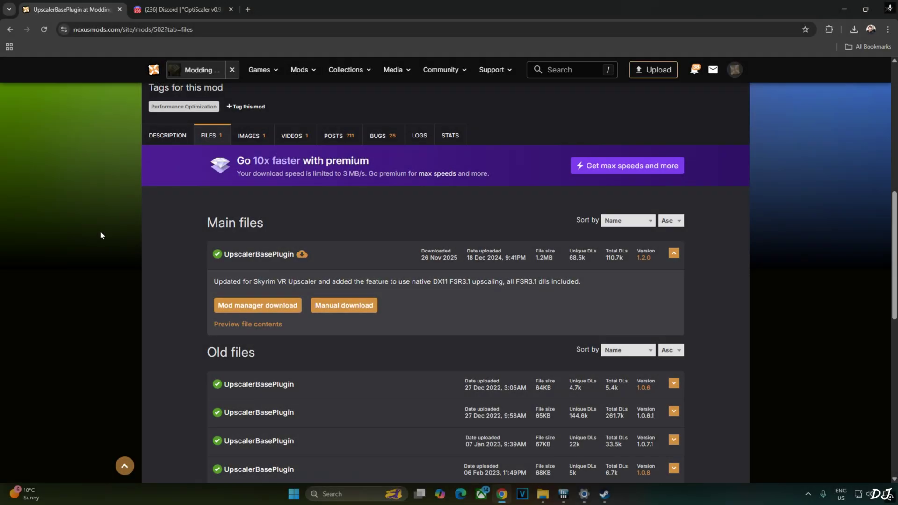
Open the manual download of UpscalerBasePlugin version 1.1.2 from the old files on Nexus Mods, and close the page.
scroll(99, 230, "up", 3)
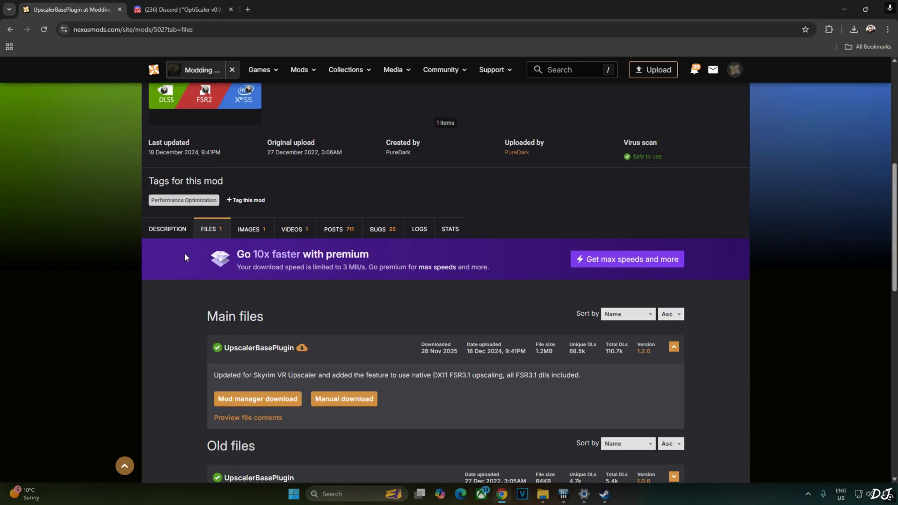
scroll(184, 257, "down", 3)
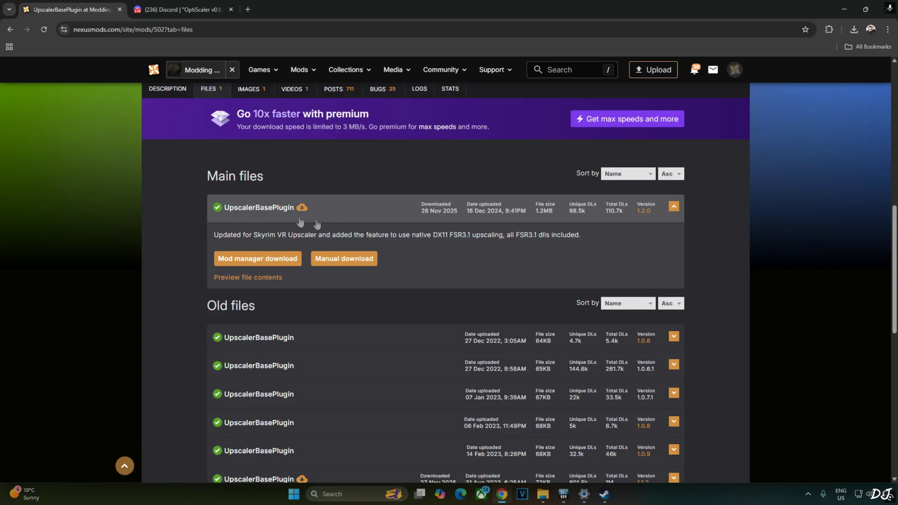
scroll(283, 215, "down", 1)
scroll(284, 214, "down", 2)
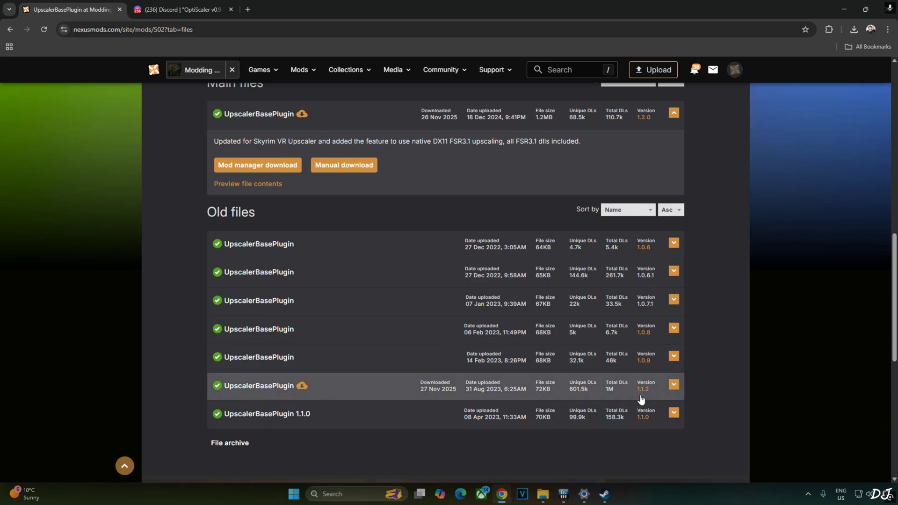
left_click(670, 392)
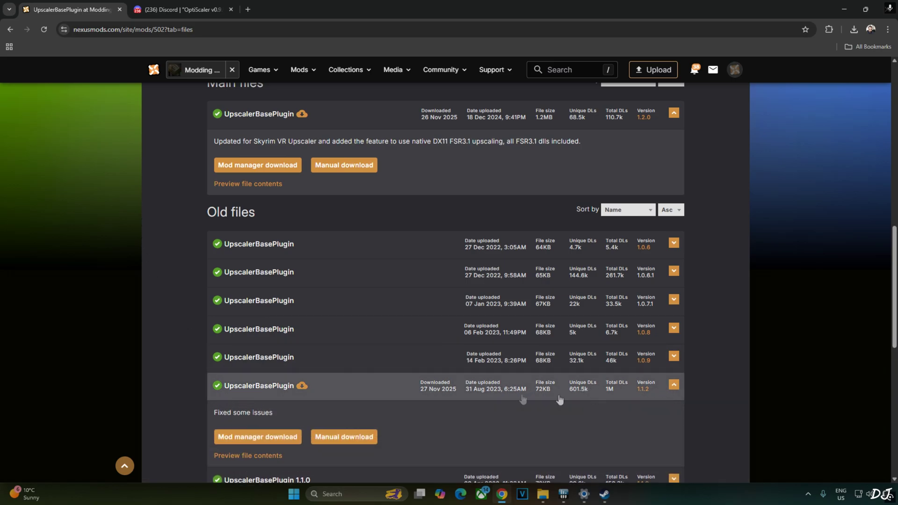
scroll(497, 385, "down", 1)
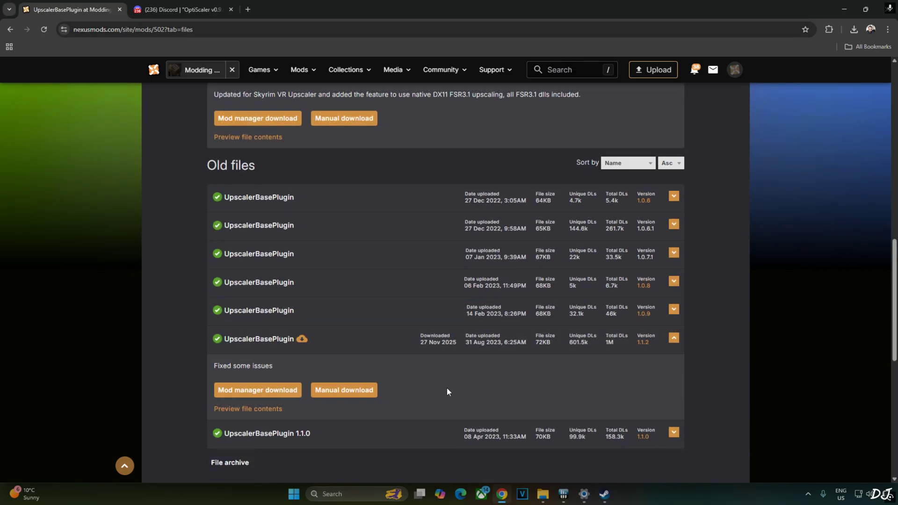
left_click(336, 396)
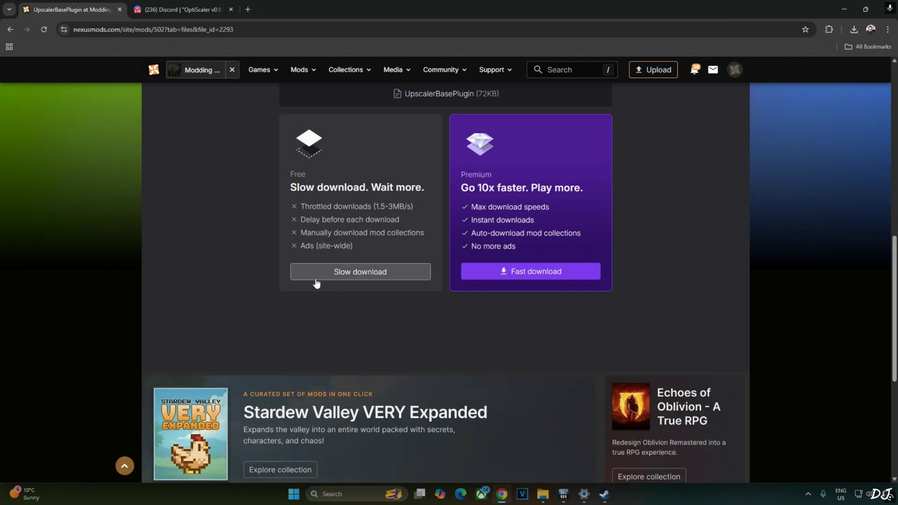
left_click(120, 9)
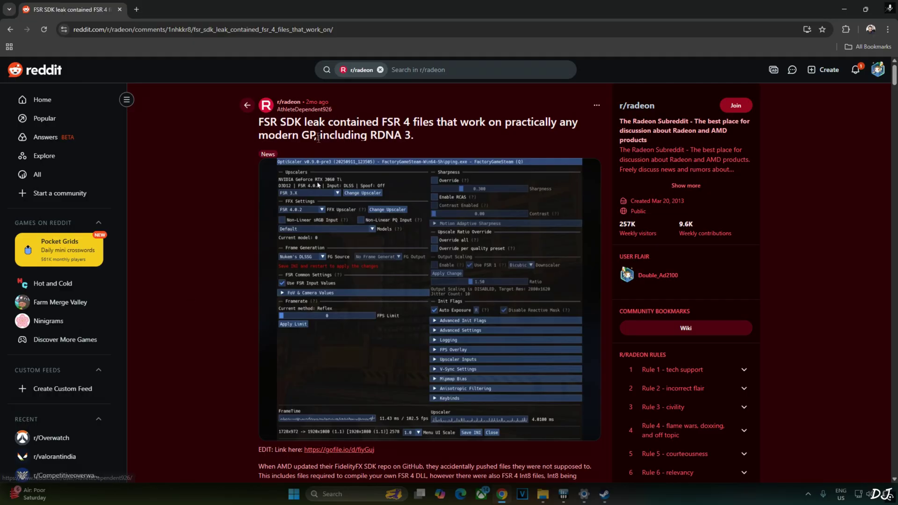
Follow the Gofile link in the Reddit post about the FSR SDK leak and download amd_fidelityfx_upscaler_dx12.dll.
scroll(220, 298, "down", 1)
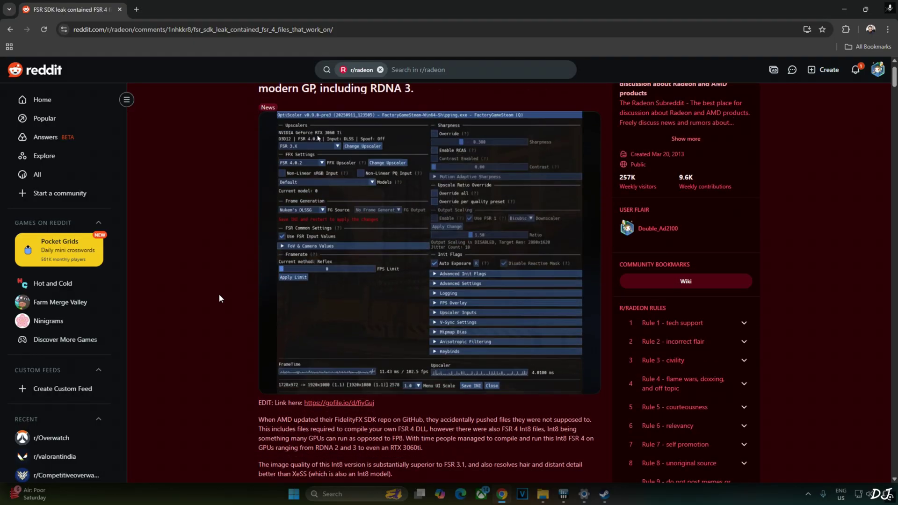
left_click(334, 403)
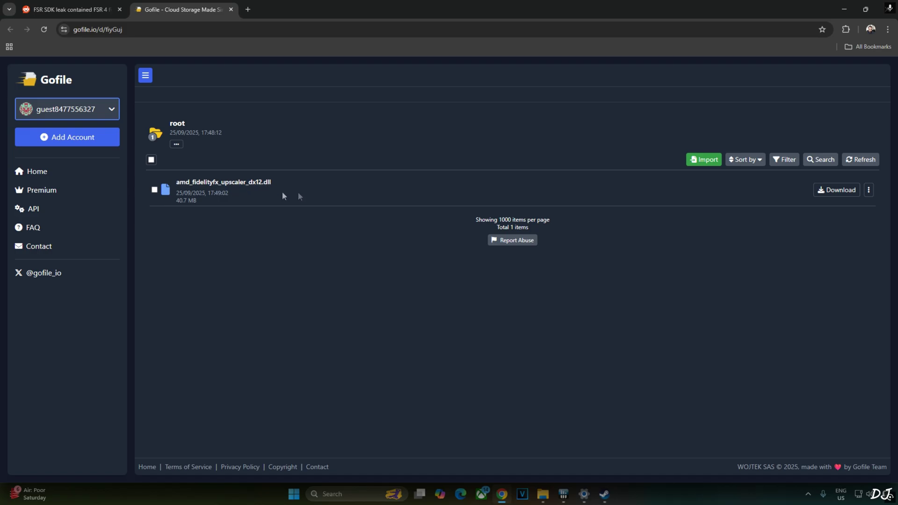
left_click(847, 190)
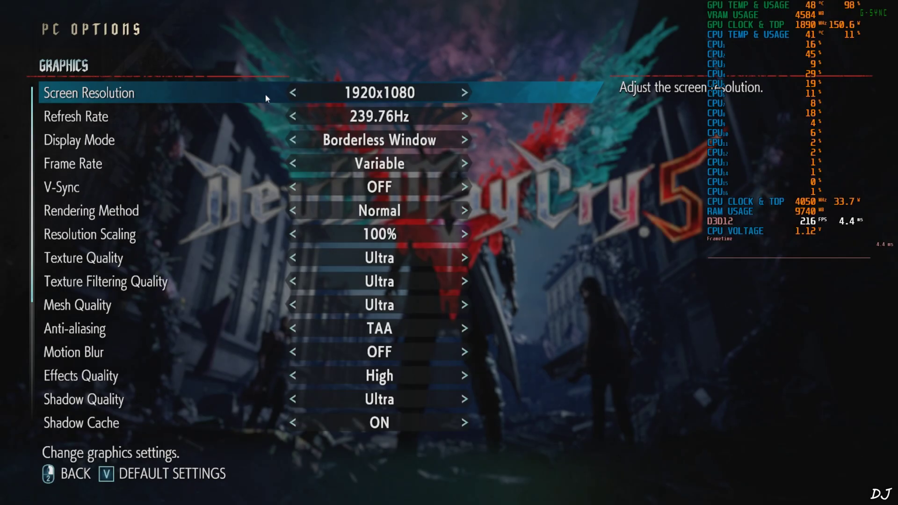
Review Devil May Cry 5's graphics options from screen resolution to chromatic aberration, and leave the settings.
key("Down")
key("Down")
key("Down")
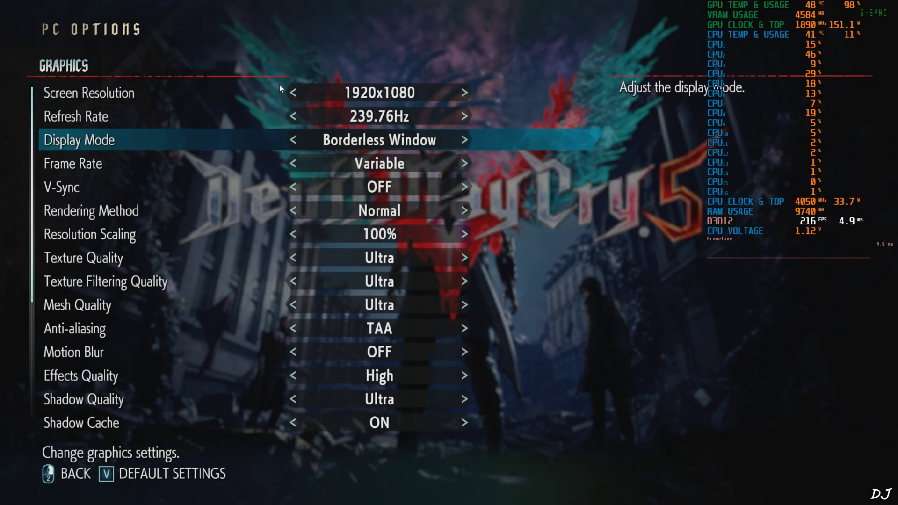
key("Up")
key("Down")
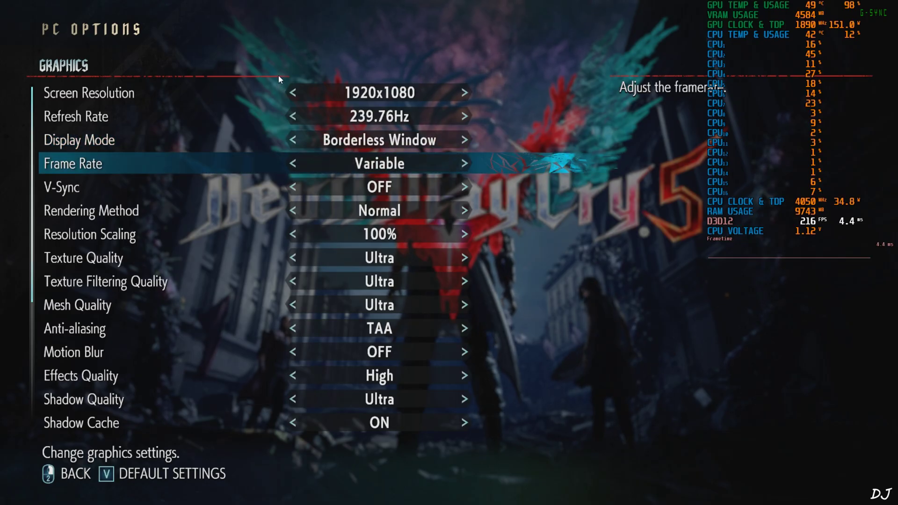
key("Down")
key("Down")
key("Down")
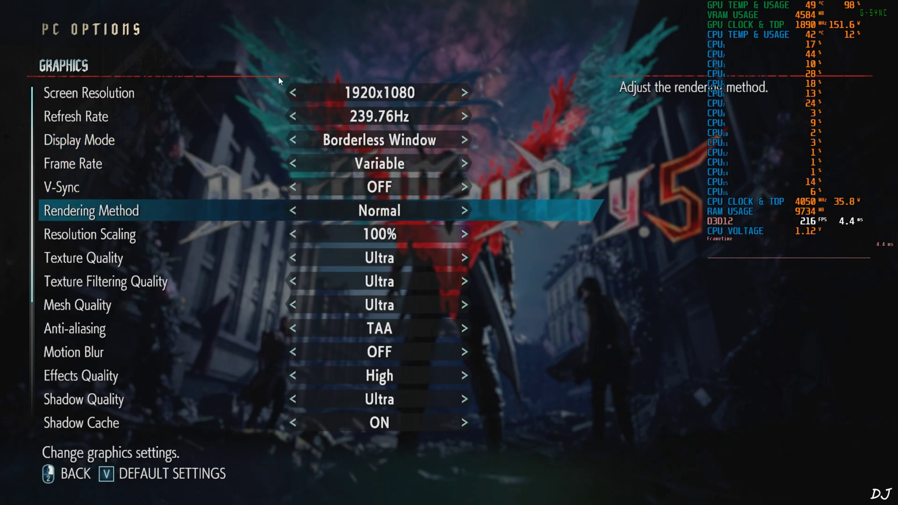
key("Up")
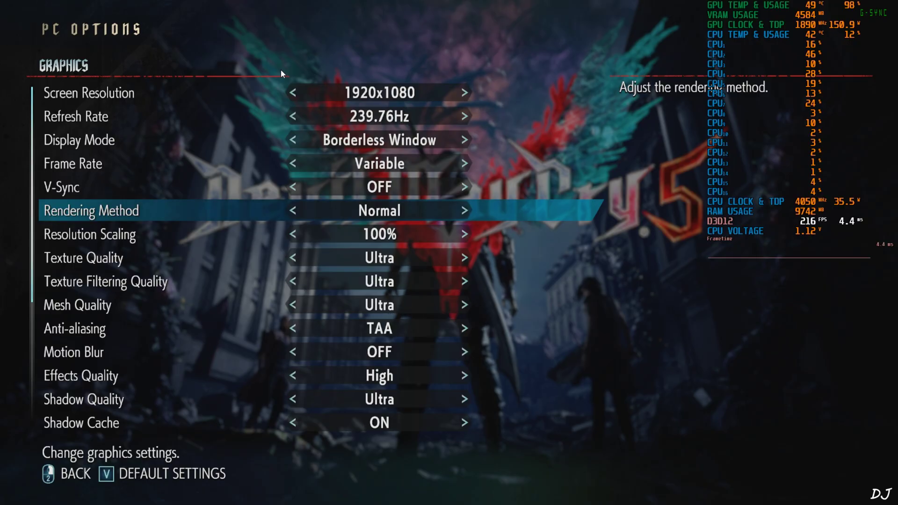
key("Right")
key("Left")
key("Down")
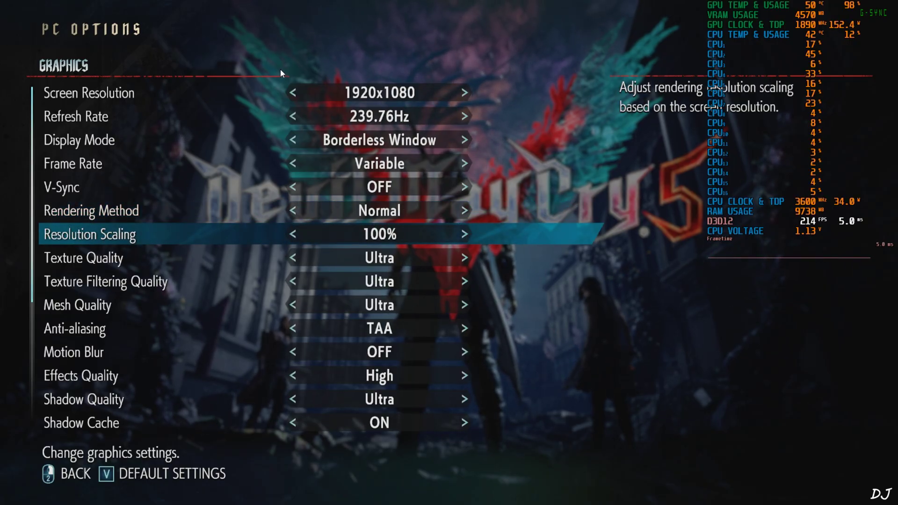
key("Down")
key("Down")
key("Down")
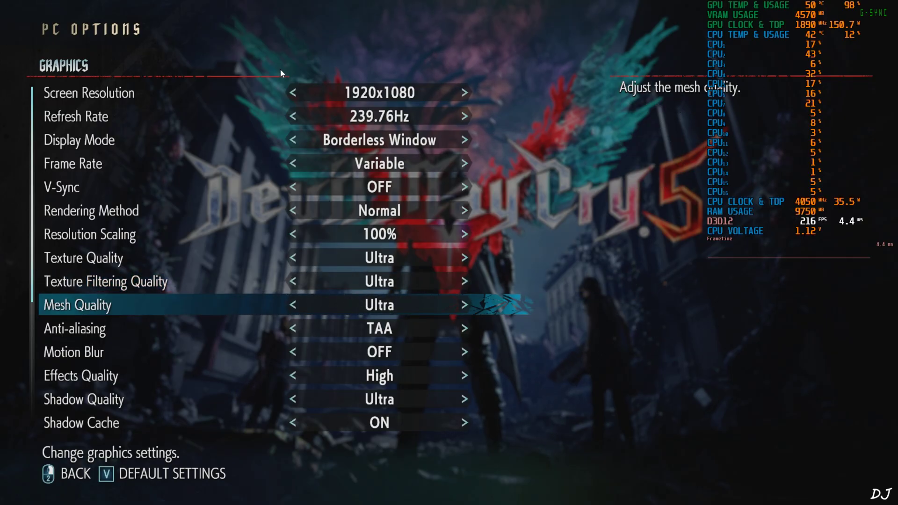
key("Down")
key("Left")
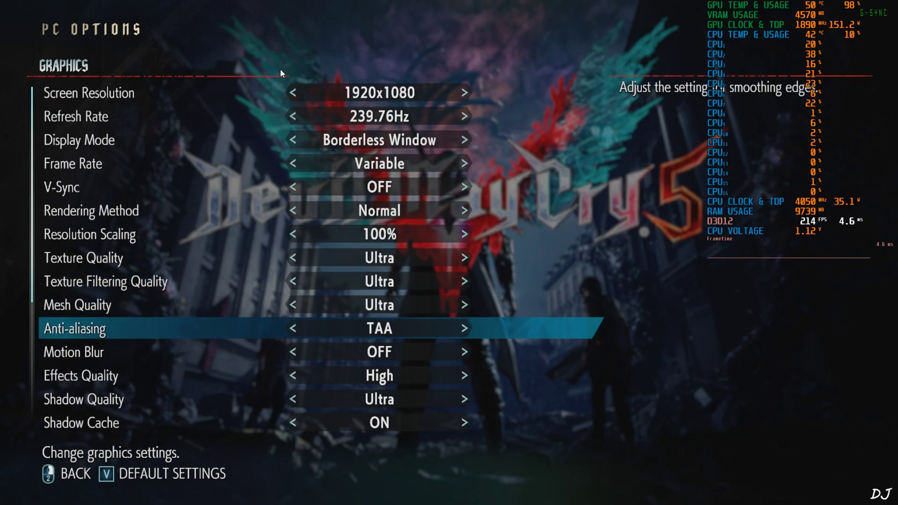
key("Down")
key("Down")
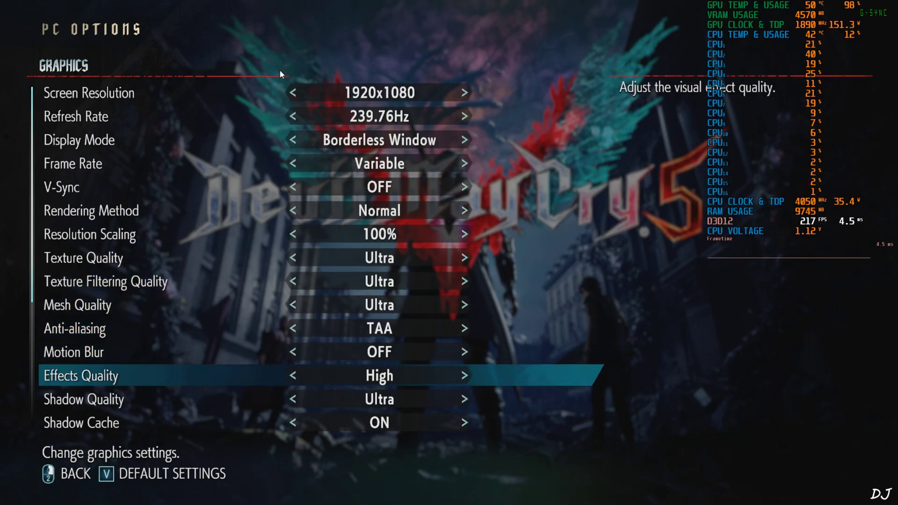
key("Down")
key("Up")
key("Up")
key("Up")
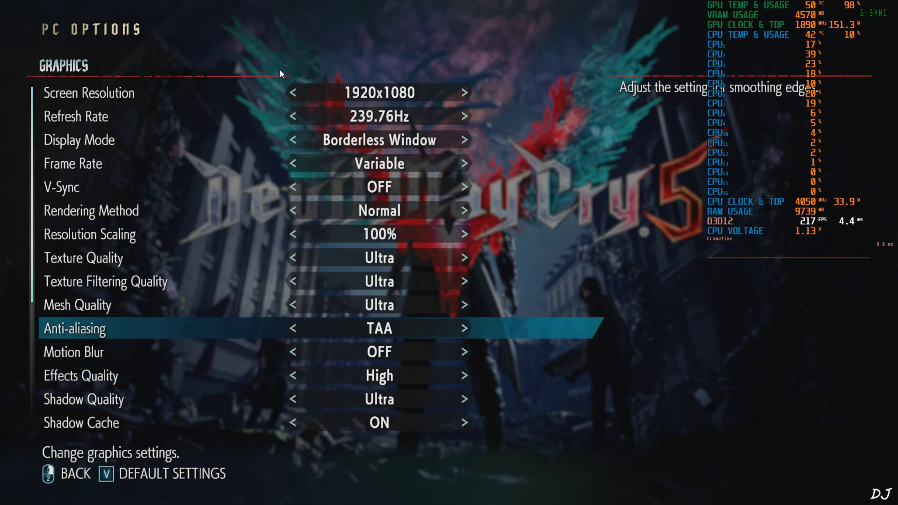
key("Down")
key("Down")
key("Down")
key("Down")
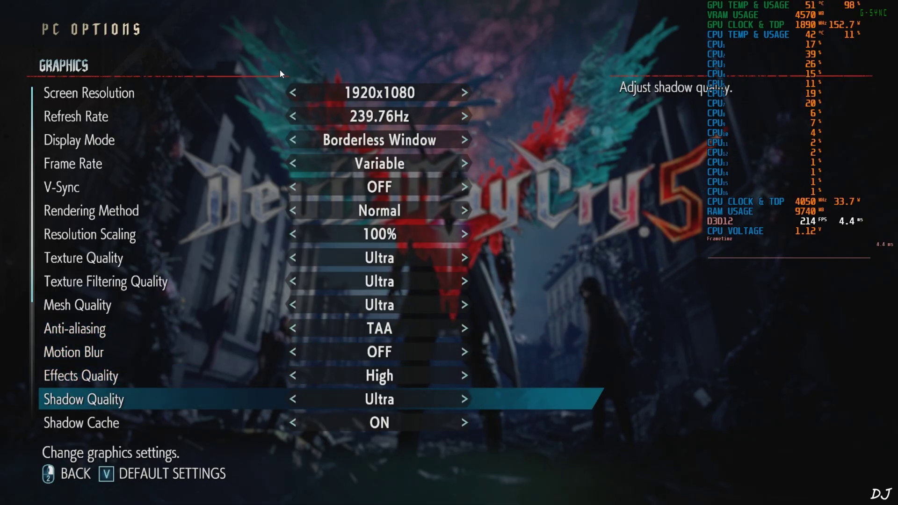
key("Down")
key("Down")
key("Down")
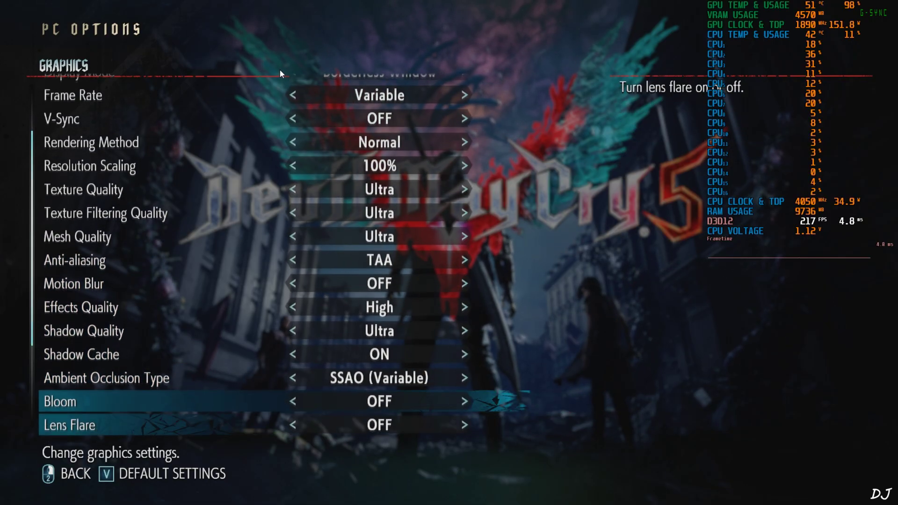
key("Down")
key("Down")
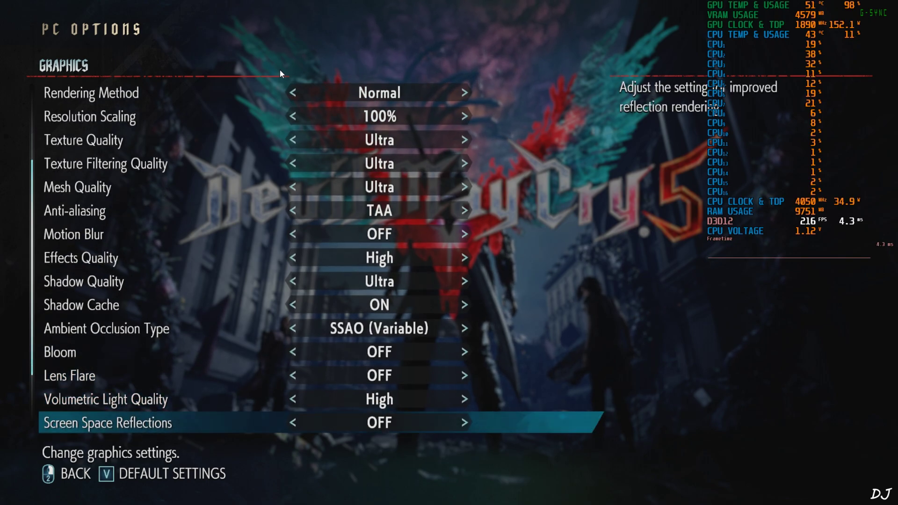
key("Down")
key("Down")
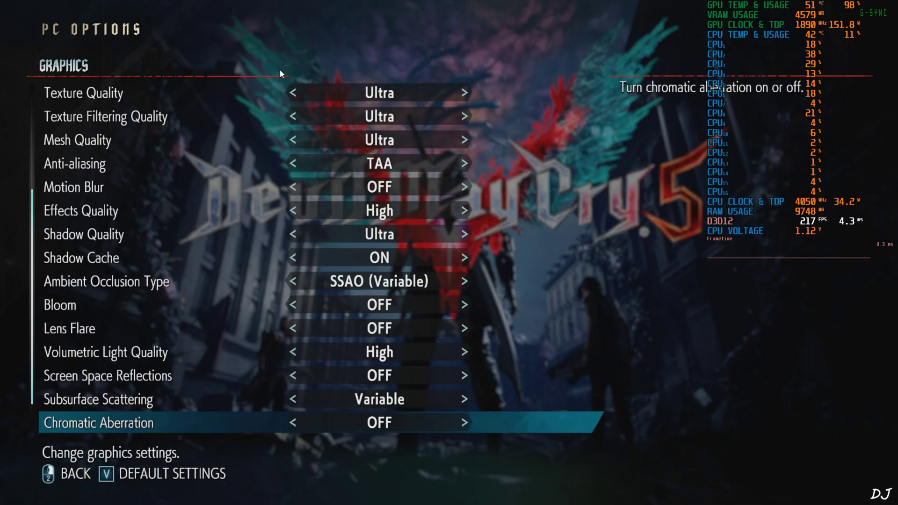
key("Down")
key("Down")
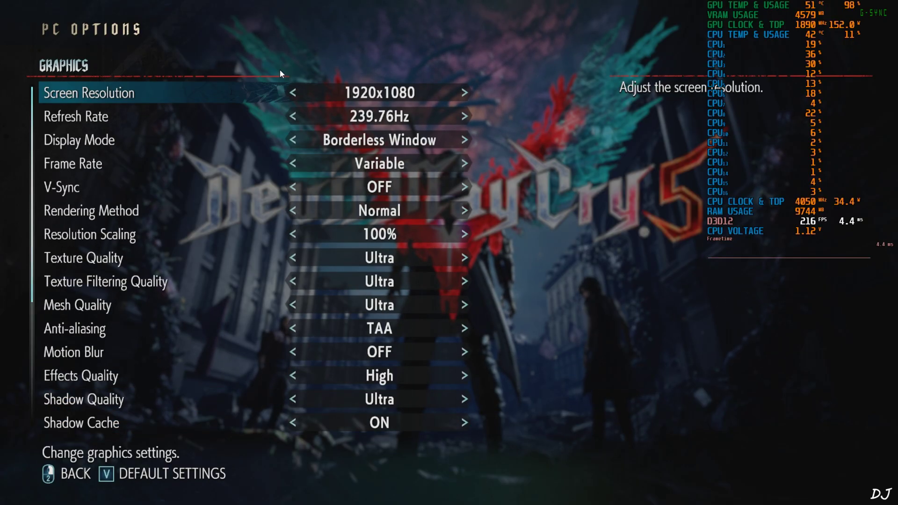
key("Up")
key("Escape")
key("Escape")
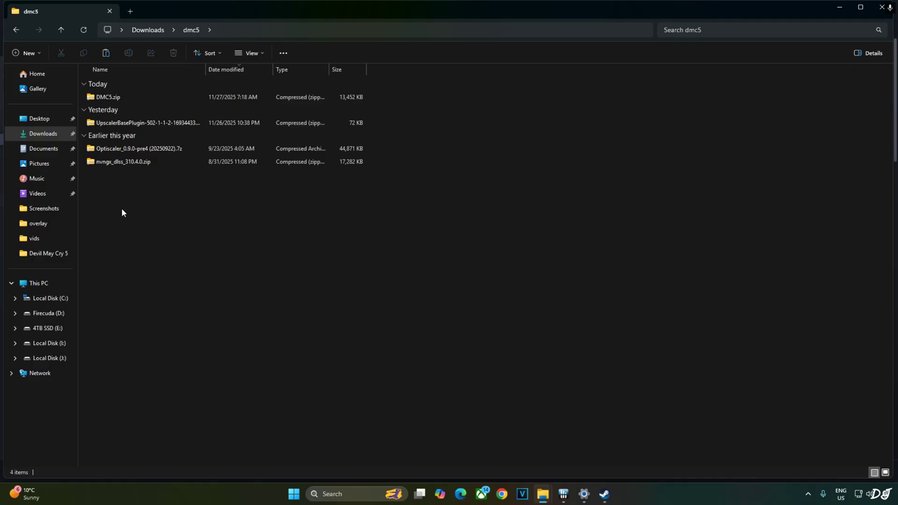
Open the nested DMC5.zip archive in the dmc5 downloads folder and copy dinput8.dll.
double_click(112, 97)
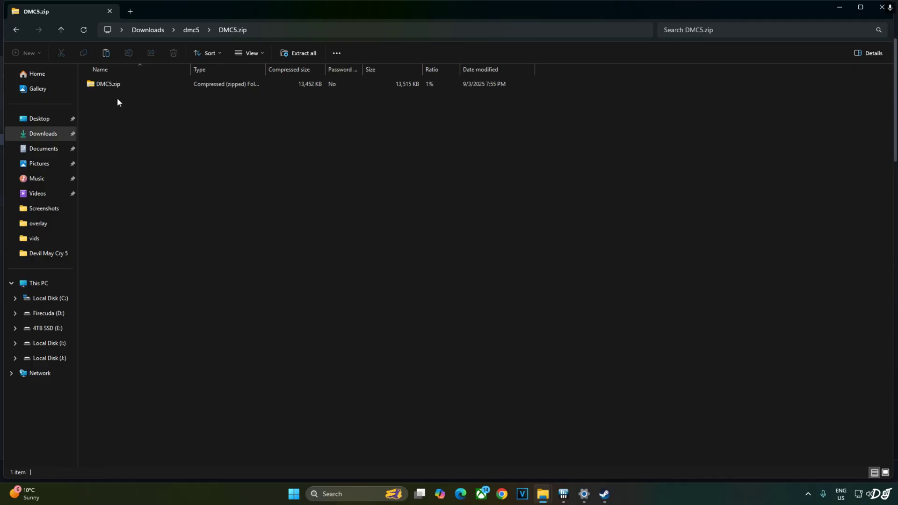
double_click(103, 85)
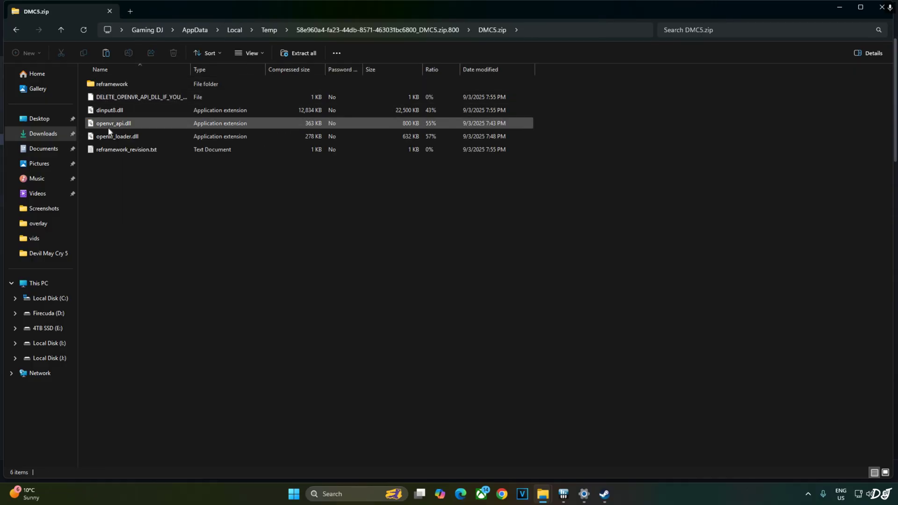
right_click(104, 114)
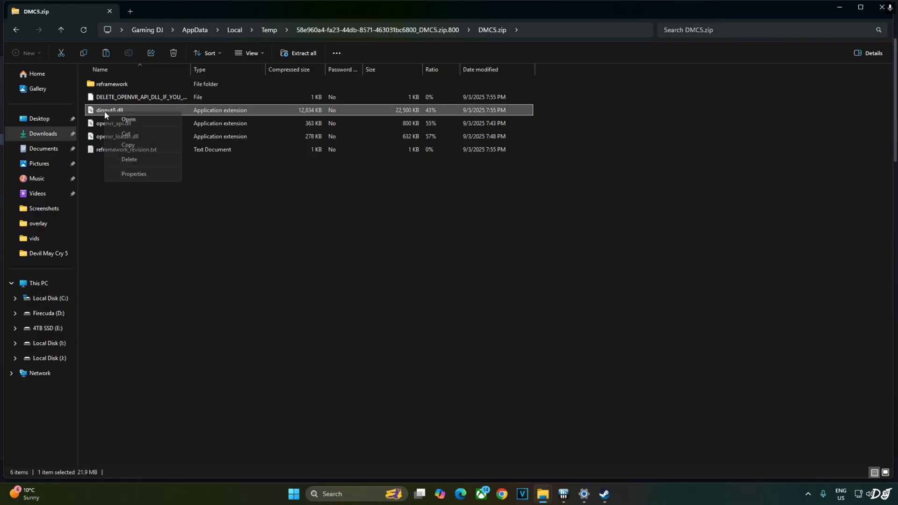
left_click(114, 144)
Browse Devil May Cry 5's local files from the Steam library and paste dinput8.dll into the game folder.
left_click(603, 494)
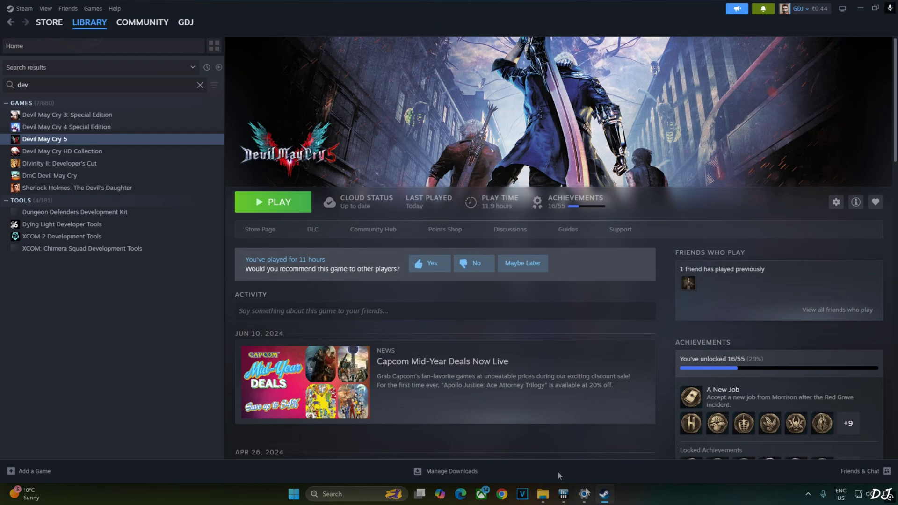
right_click(56, 144)
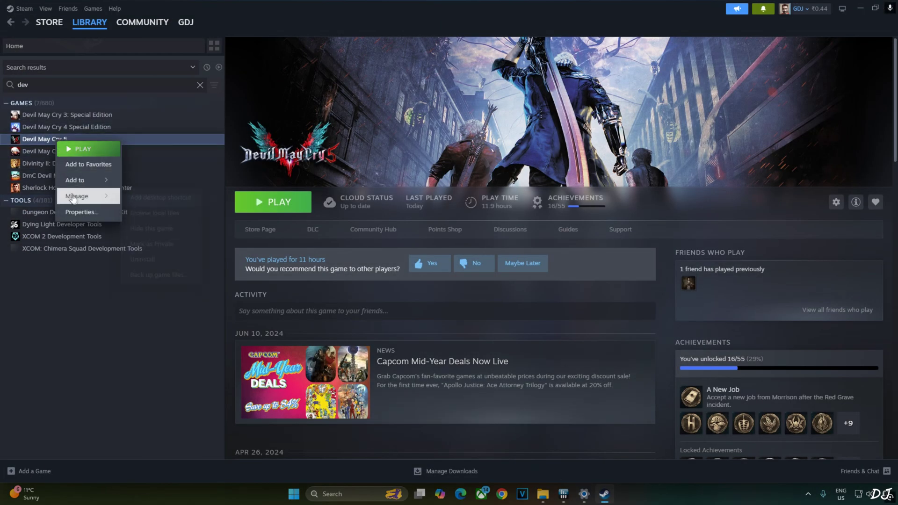
mouse_move(79, 195)
left_click(141, 212)
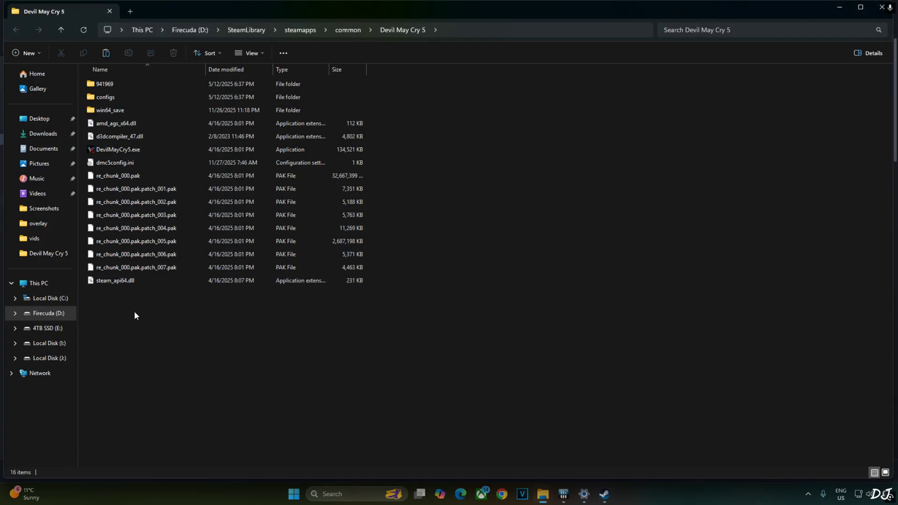
right_click(134, 338)
left_click(149, 328)
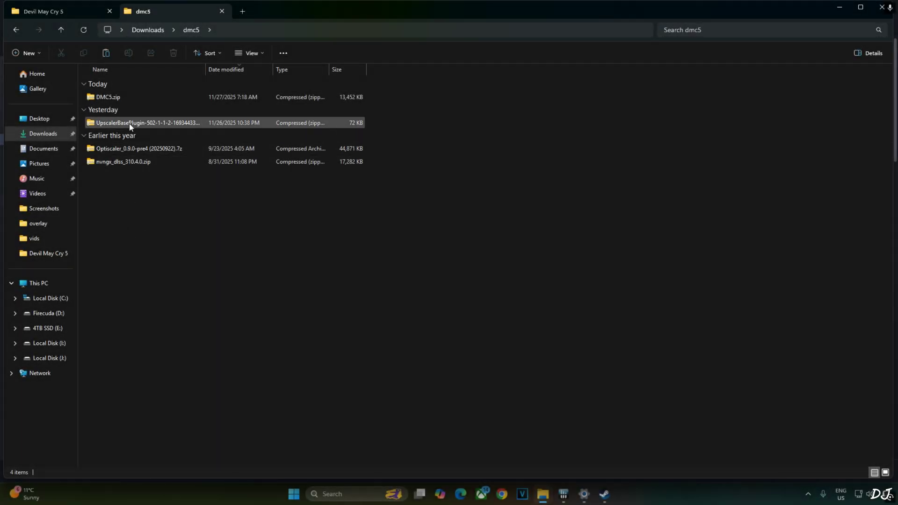
Open the UpscalerBasePlugin archive in the dmc5 downloads folder and copy PDPerfPlugin.dll from its UpscalerBasePlugin folder.
double_click(123, 123)
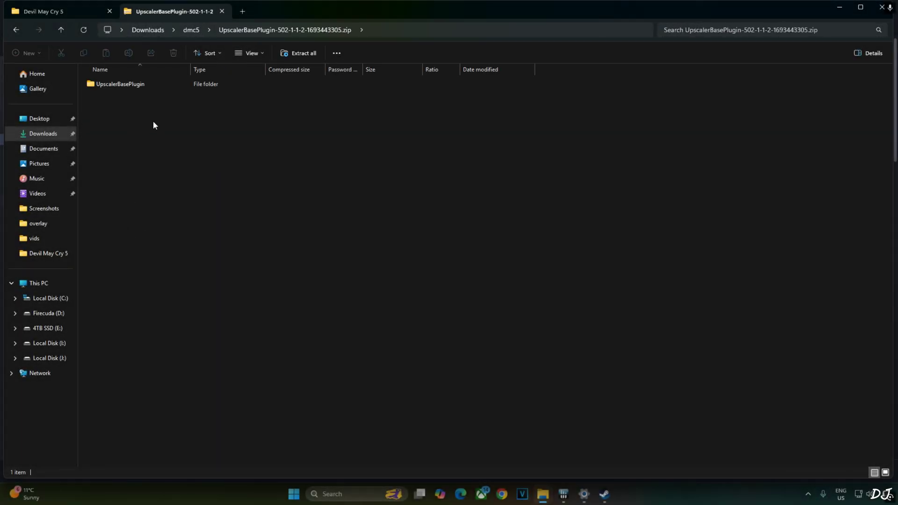
double_click(119, 86)
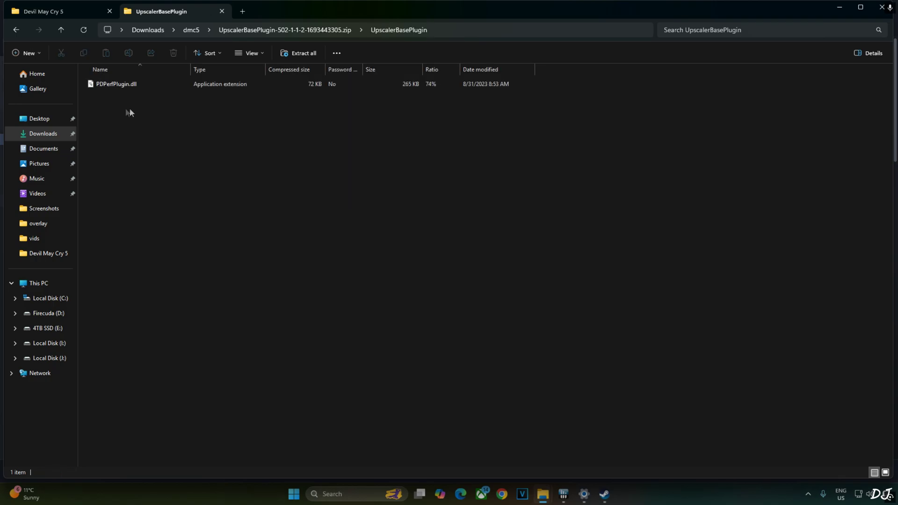
right_click(111, 85)
left_click(135, 116)
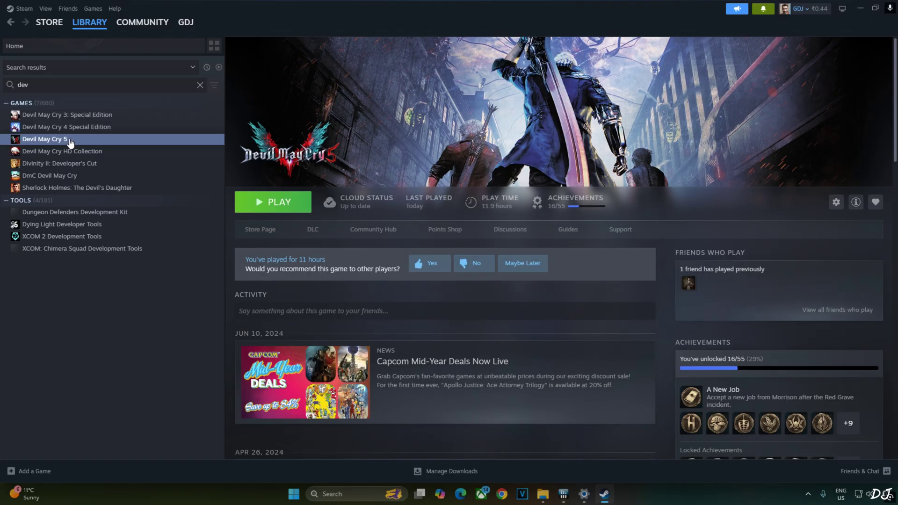
Browse Devil May Cry 5's local files from the Steam library and paste PDPerfPlugin.dll into the game folder.
right_click(70, 140)
mouse_move(96, 194)
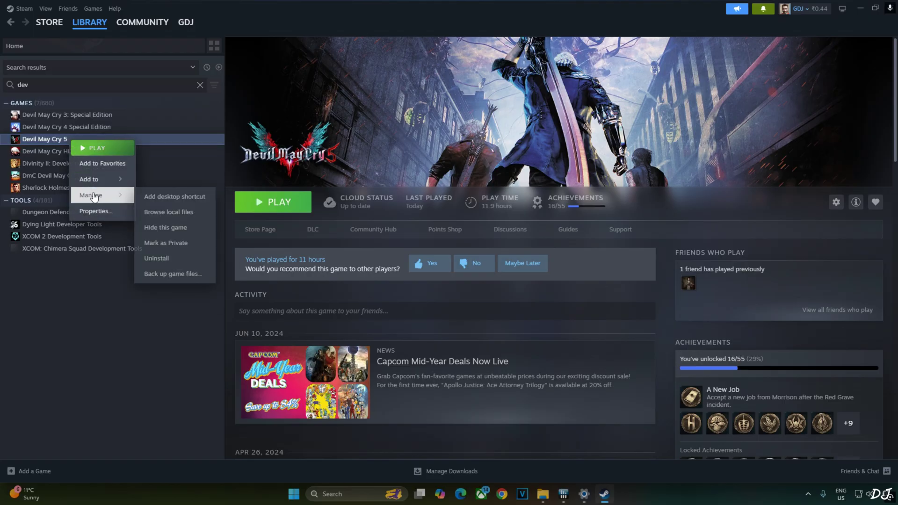
left_click(164, 213)
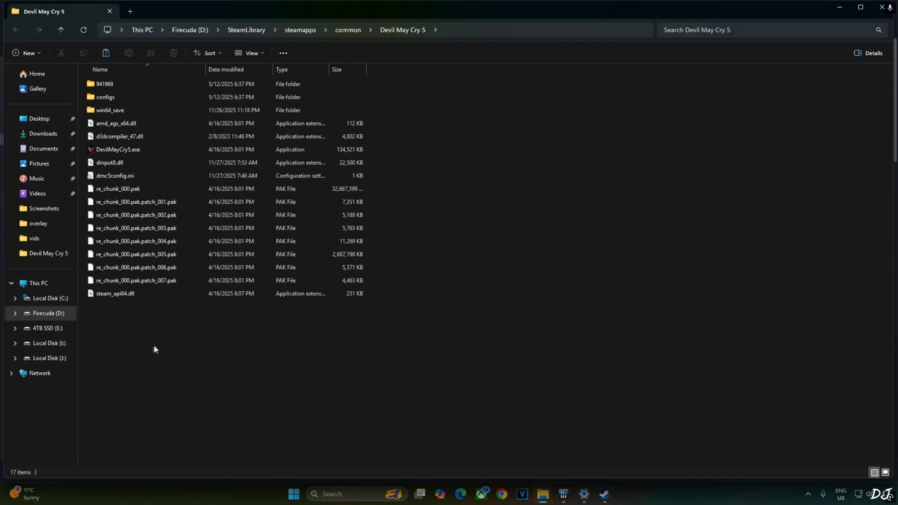
right_click(110, 316)
left_click(122, 333)
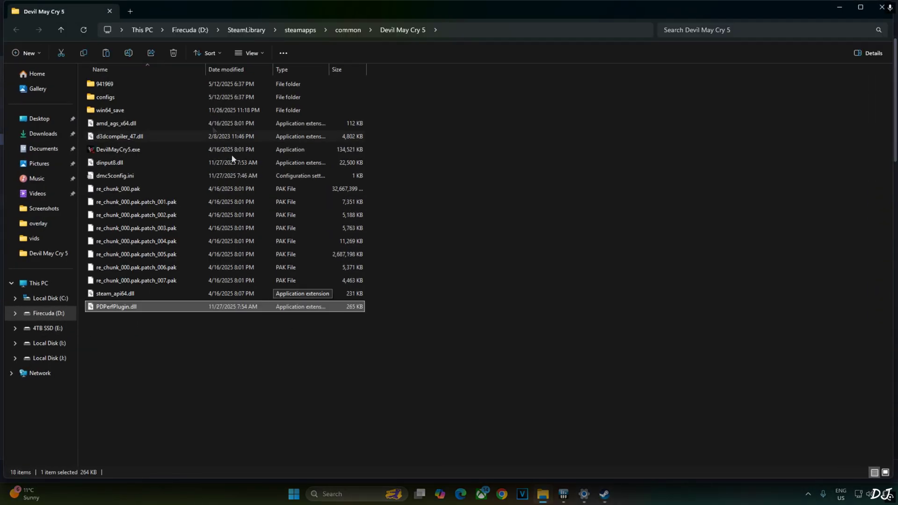
Open nvngx_dlss_310.4.0.zip in the dmc5 downloads folder and copy nvngx_dlss.dll.
left_click(130, 12)
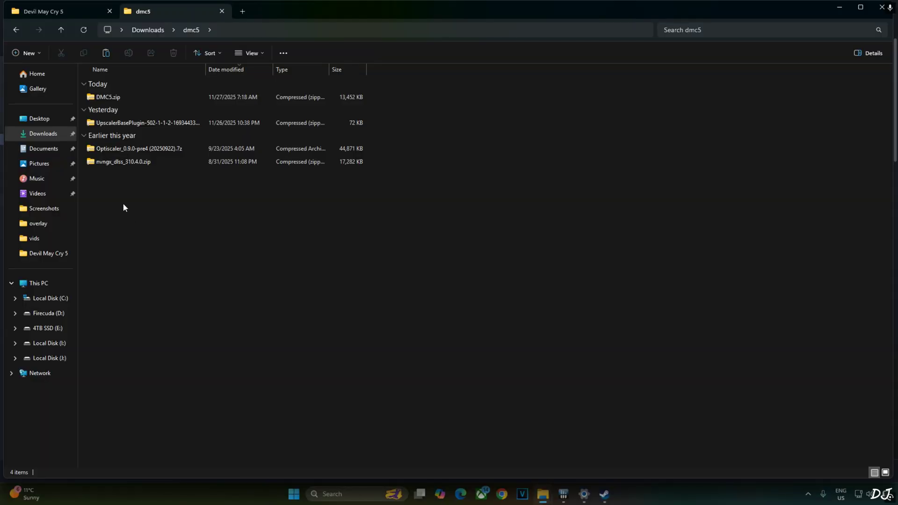
double_click(126, 162)
right_click(111, 86)
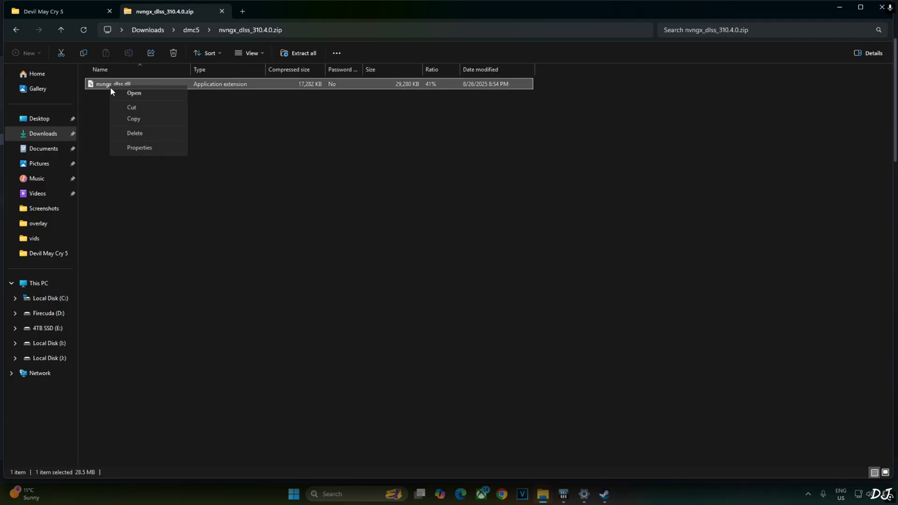
left_click(135, 120)
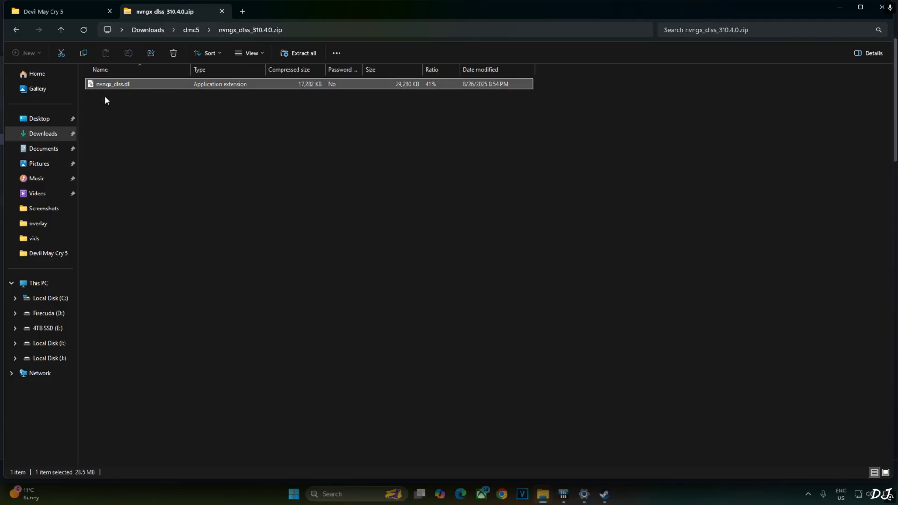
Switch to Steam, browse Devil May Cry 5's local files and paste nvngx_dlss.dll into the game folder.
left_click(605, 494)
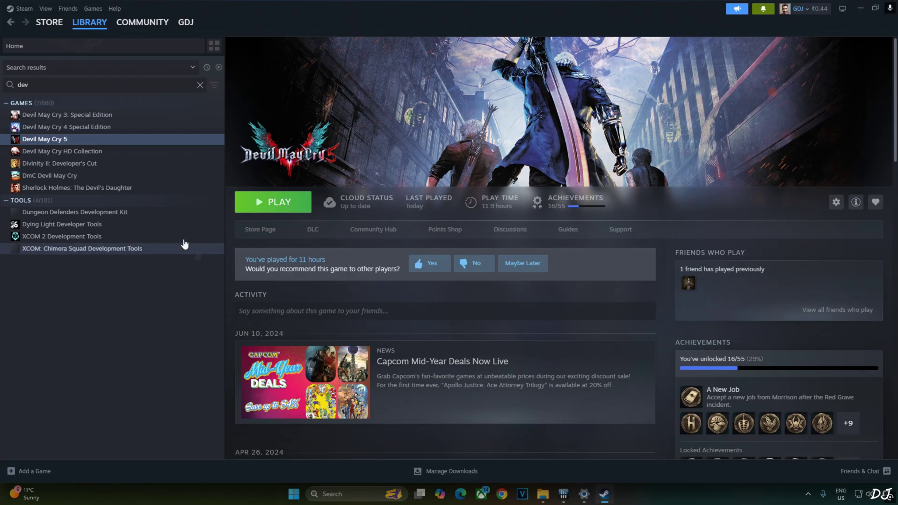
right_click(92, 140)
mouse_move(124, 194)
left_click(190, 211)
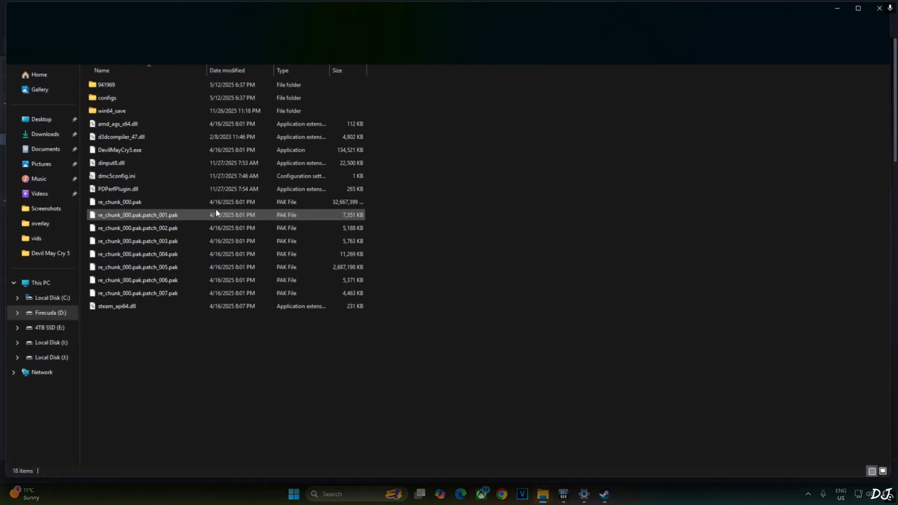
right_click(112, 325)
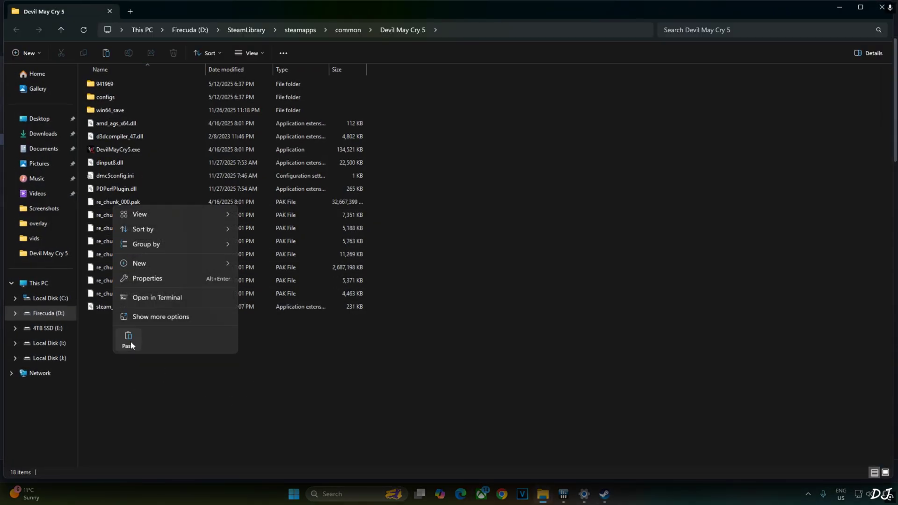
left_click(125, 354)
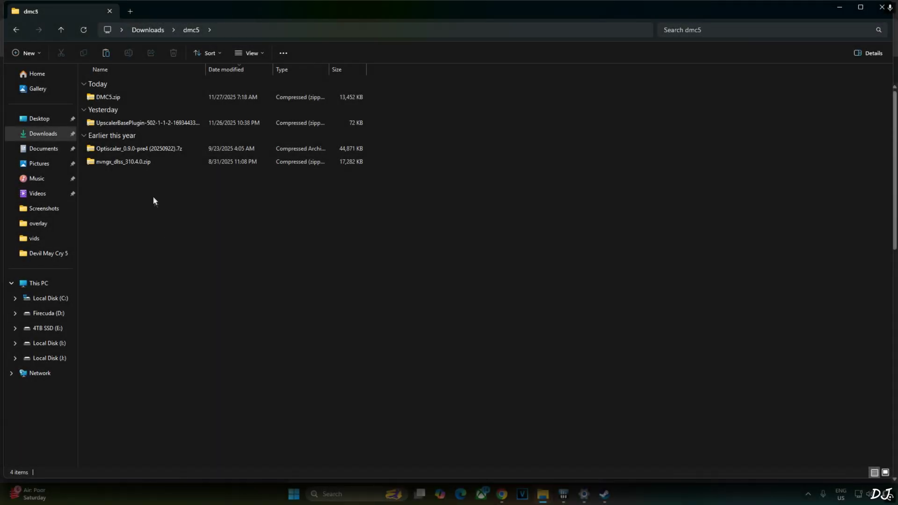
In the Optiscaler_0.9.0-pre4 archive, select OptiScaler.ini, OptiScaler.dll, libxess.dll, amd_fidelityfx_upscaler_dx12.dll and amd_fidelityfx_dx12.dll for copying.
double_click(150, 148)
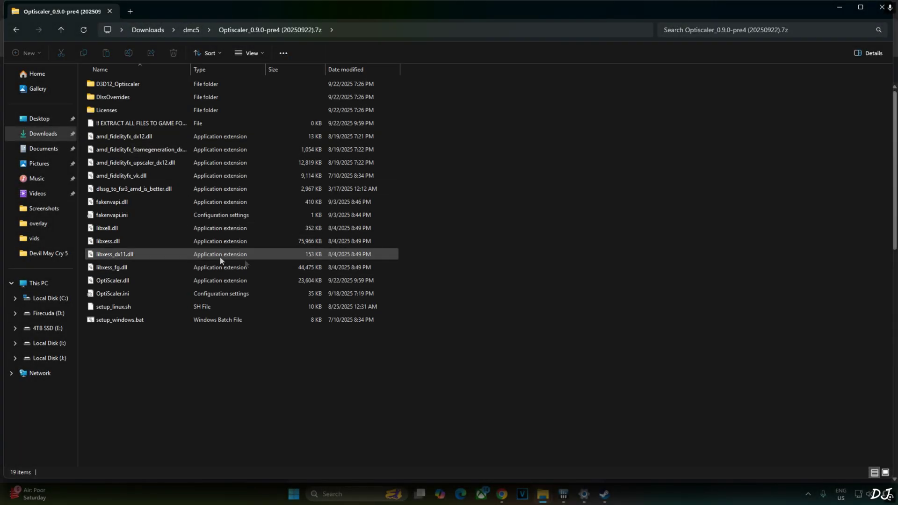
left_click(114, 295)
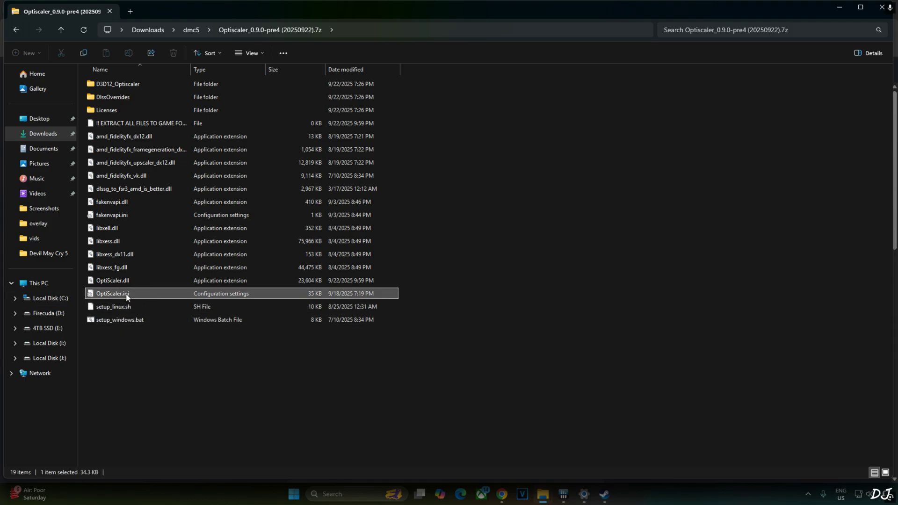
left_click(117, 281, "ctrl")
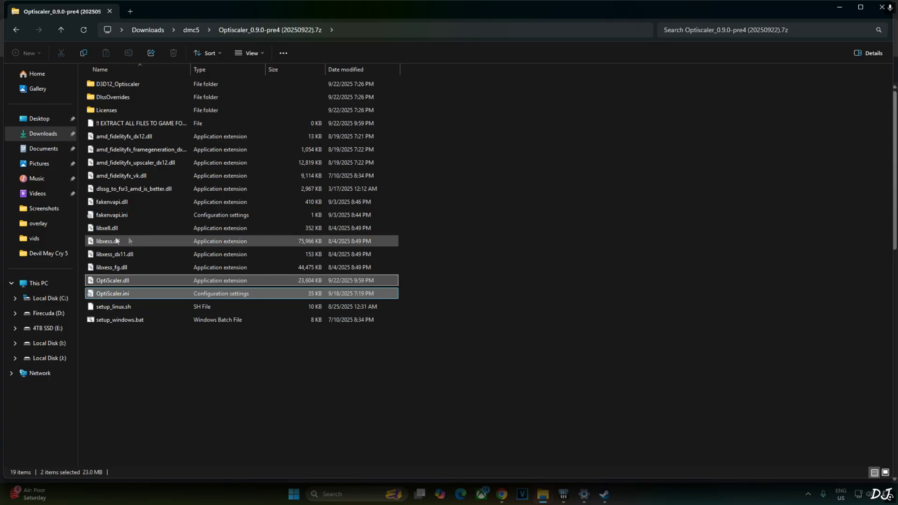
left_click(113, 241, "ctrl")
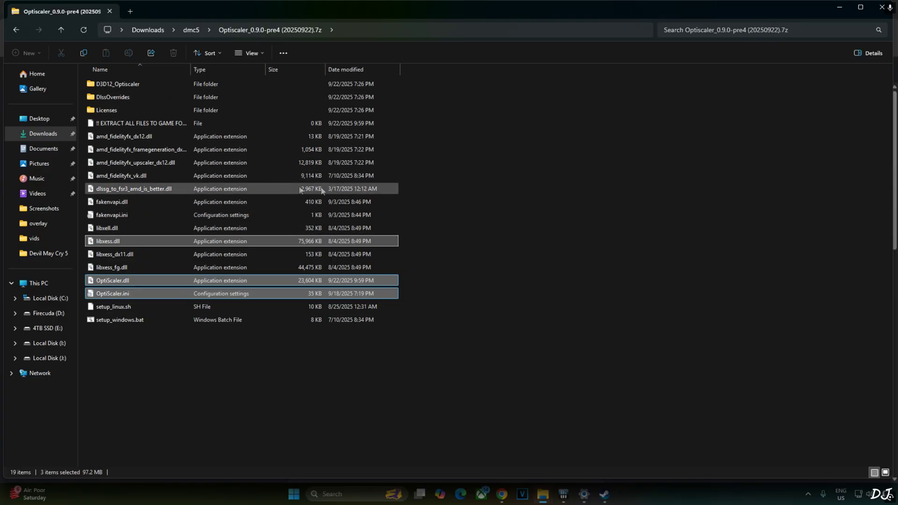
left_click(124, 162, "ctrl")
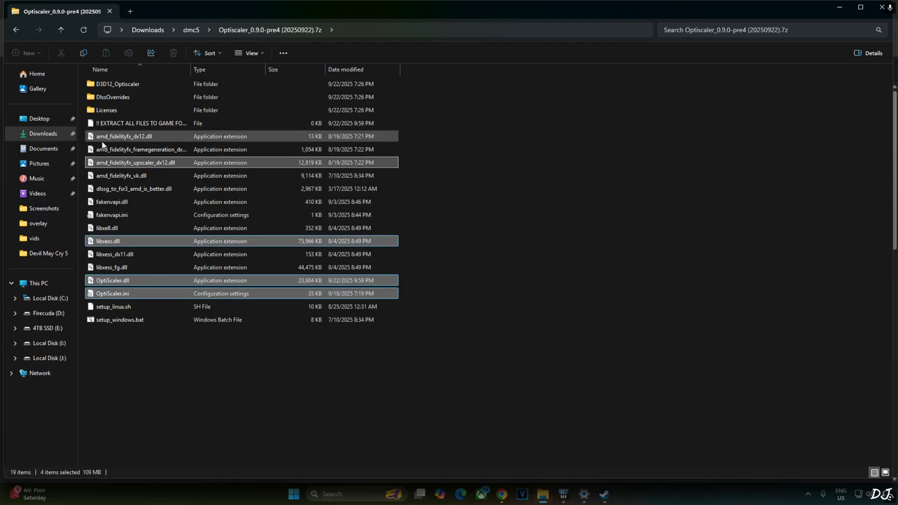
left_click(131, 135, "ctrl")
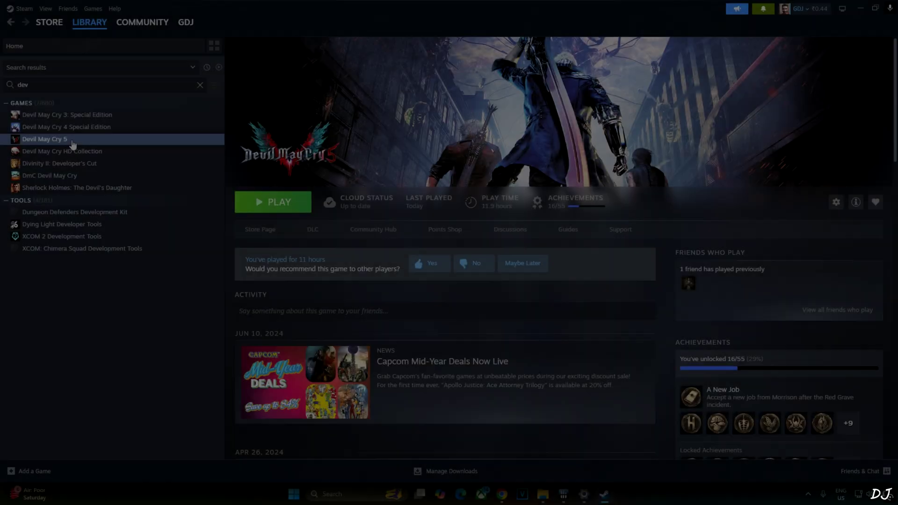
Browse Devil May Cry 5's local files from the Steam library and paste the five OptiScaler files into the game folder.
right_click(74, 139)
mouse_move(89, 194)
left_click(166, 217)
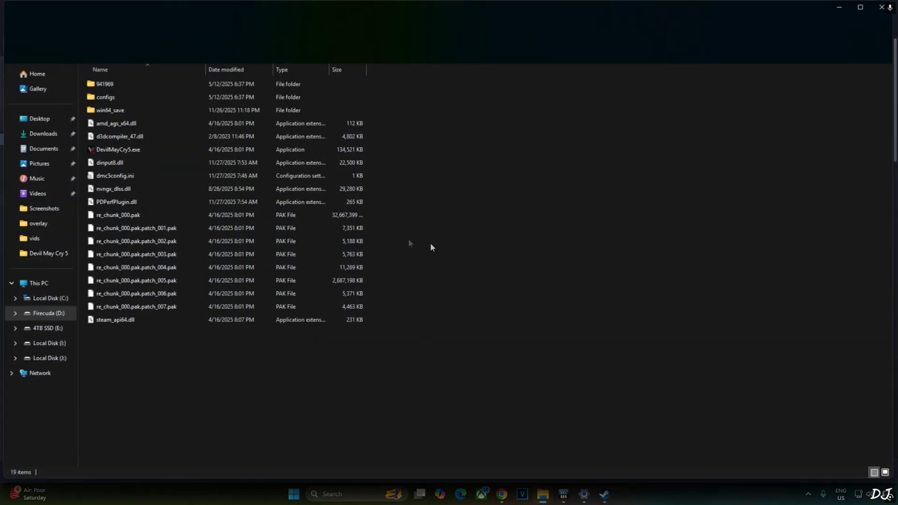
right_click(518, 226)
left_click(432, 393)
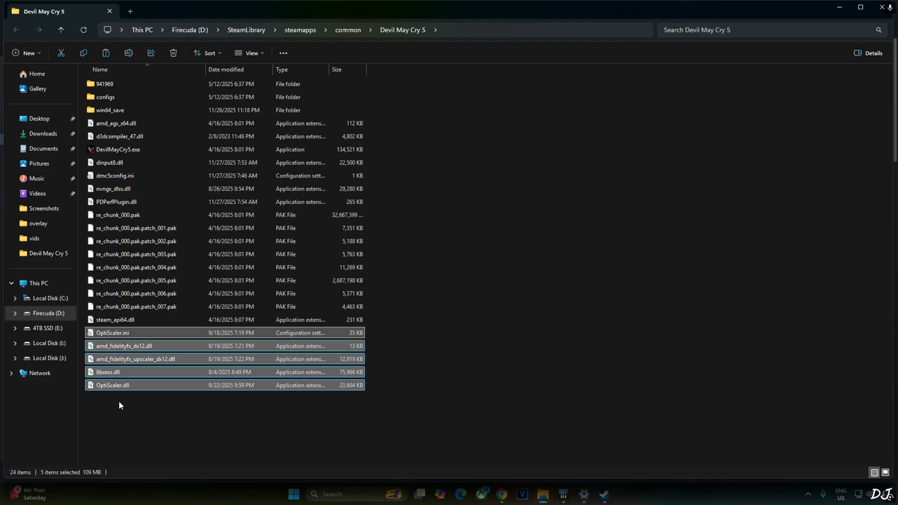
Rename OptiScaler.dll in the Devil May Cry 5 folder to dxgi.dll.
left_click(115, 385)
right_click(114, 385)
left_click(141, 372)
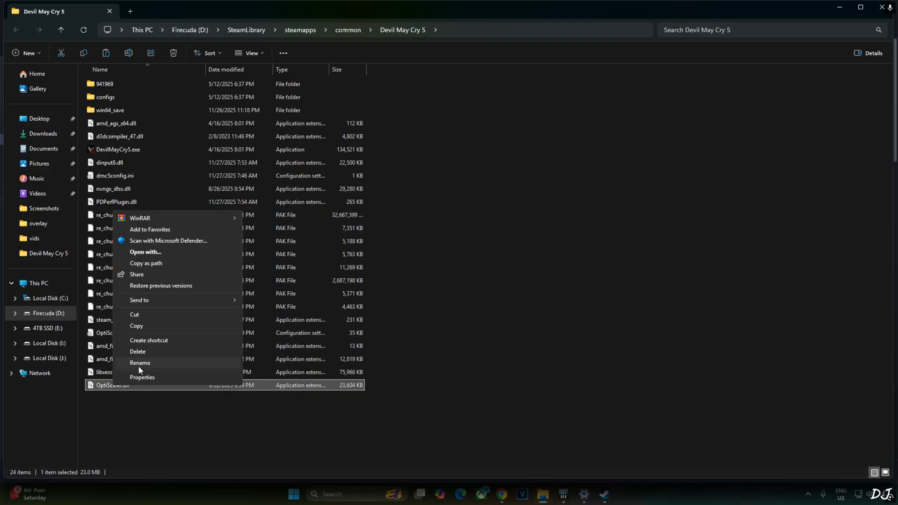
left_click(139, 363)
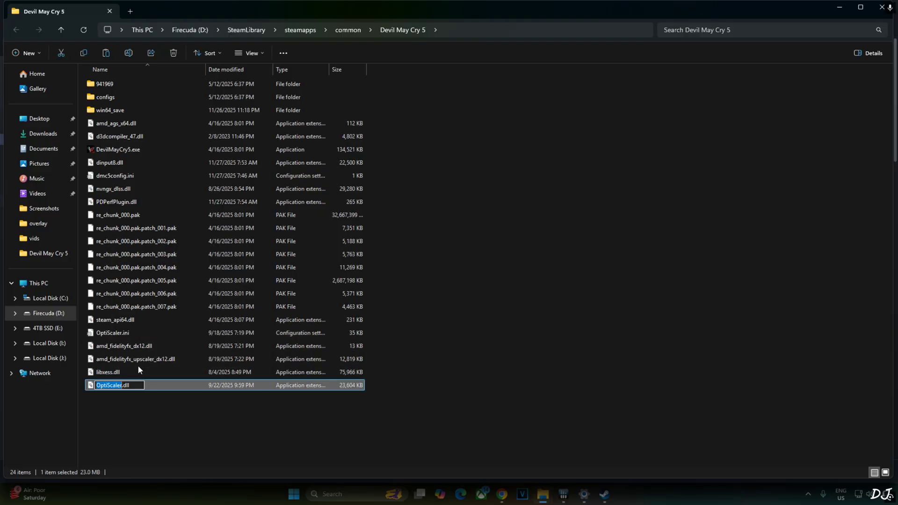
type("dxgi")
left_click(140, 416)
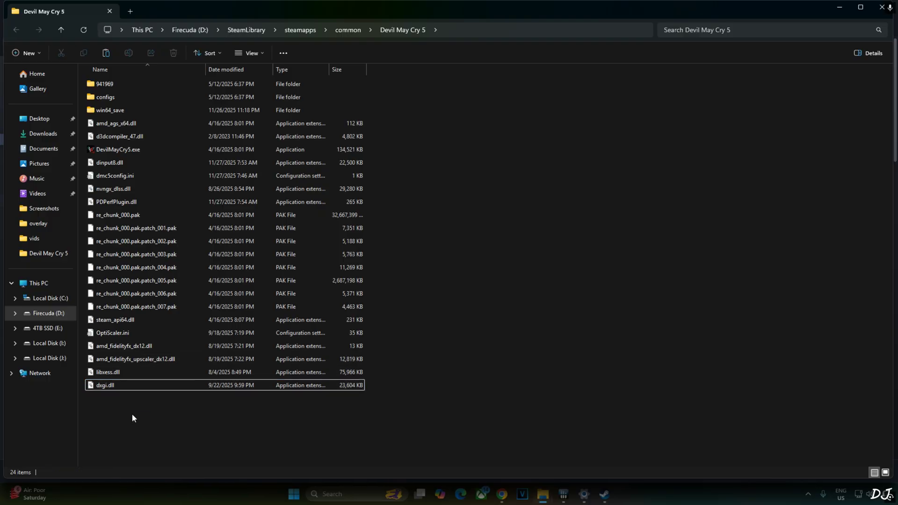
Open OptiScaler.ini in the game folder and set OverlayMenu to false in its Menu section.
double_click(137, 334)
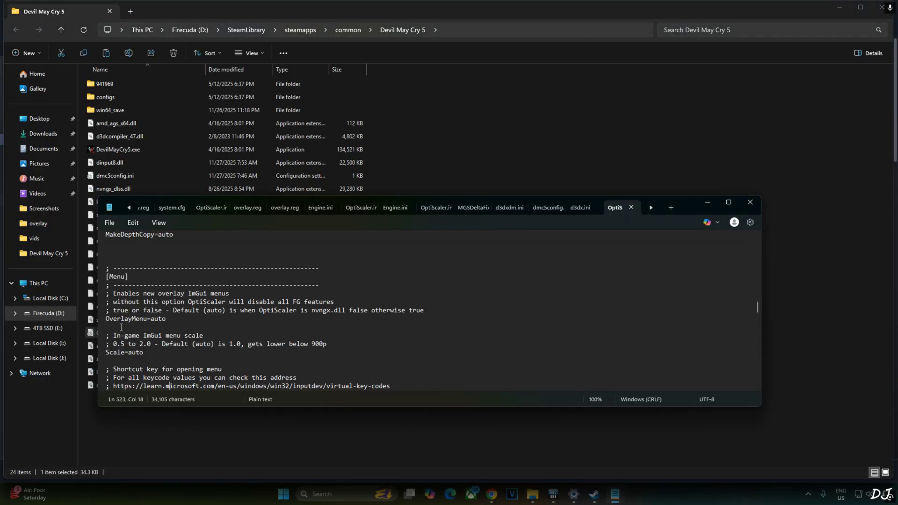
double_click(157, 320)
type("f")
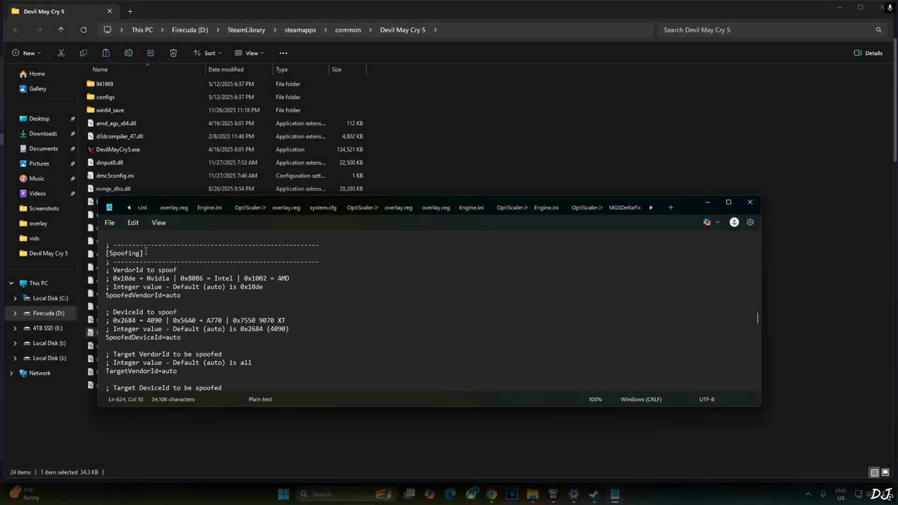
Set Dxgi to false in the Spoofing section of OptiScaler.ini, then save and close the file.
scroll(126, 298, "down", 7)
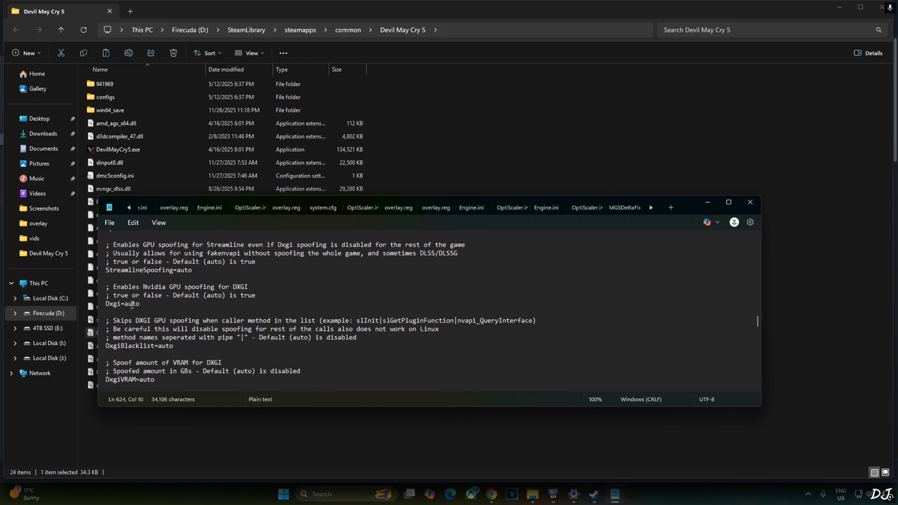
double_click(132, 304)
type("false")
left_click(109, 222)
left_click(141, 314)
left_click(750, 203)
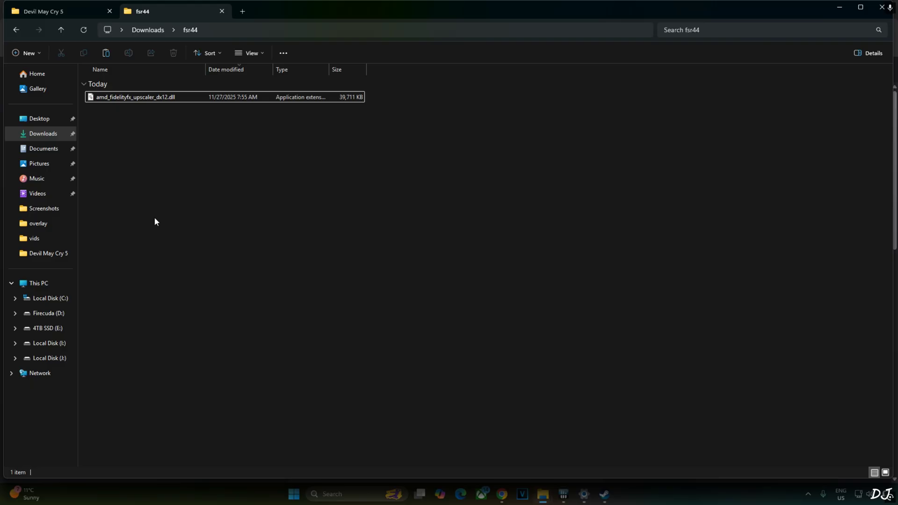
Copy the downloaded amd_fidelityfx_upscaler_dx12.dll from the fsr44 downloads folder.
left_click(131, 97)
right_click(127, 97)
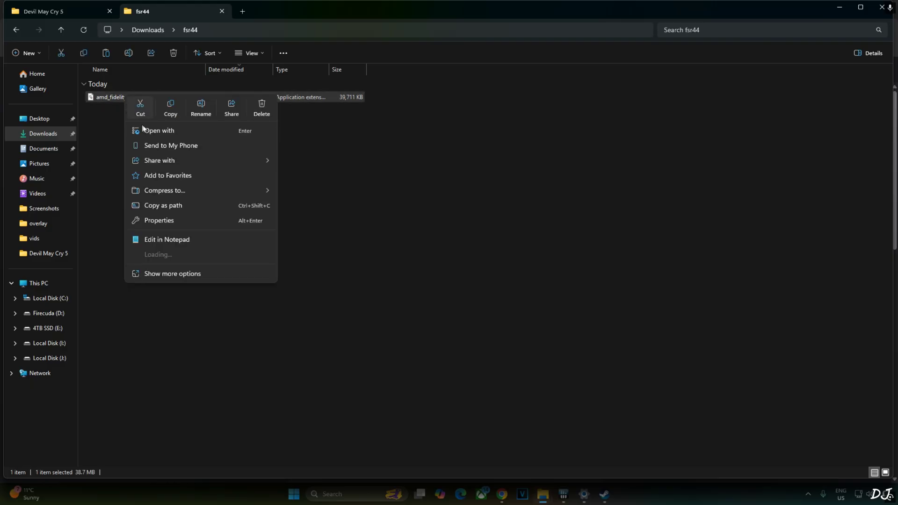
left_click(267, 215)
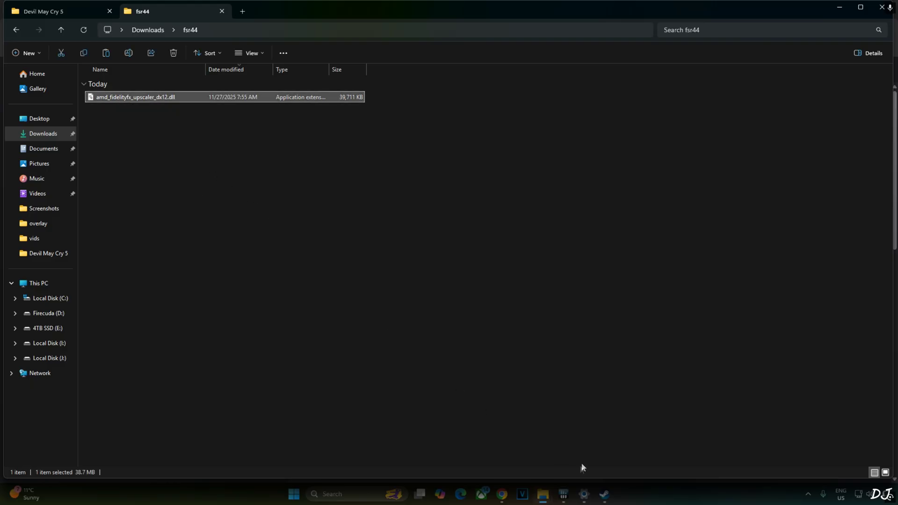
Browse Devil May Cry 5's local files from Steam and paste amd_fidelityfx_upscaler_dx12.dll into the game folder, replacing the existing file.
left_click(604, 494)
right_click(65, 139)
mouse_move(94, 192)
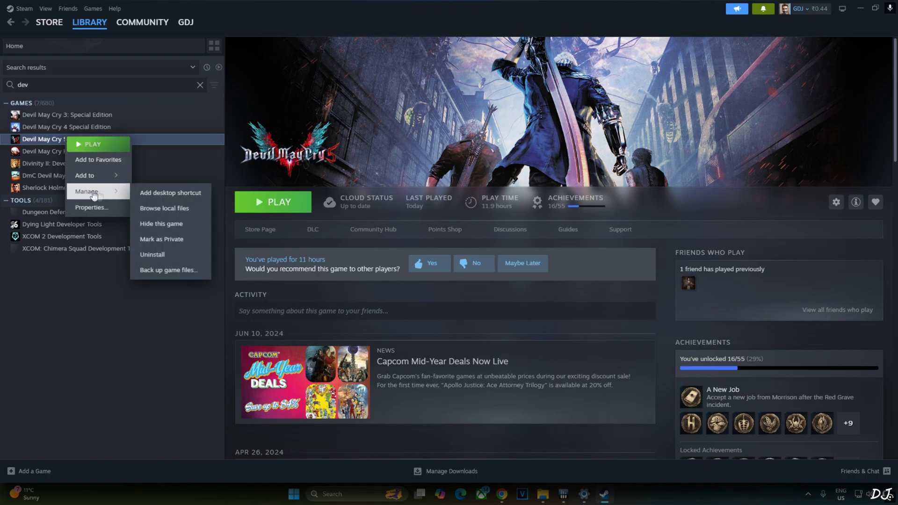
left_click(161, 208)
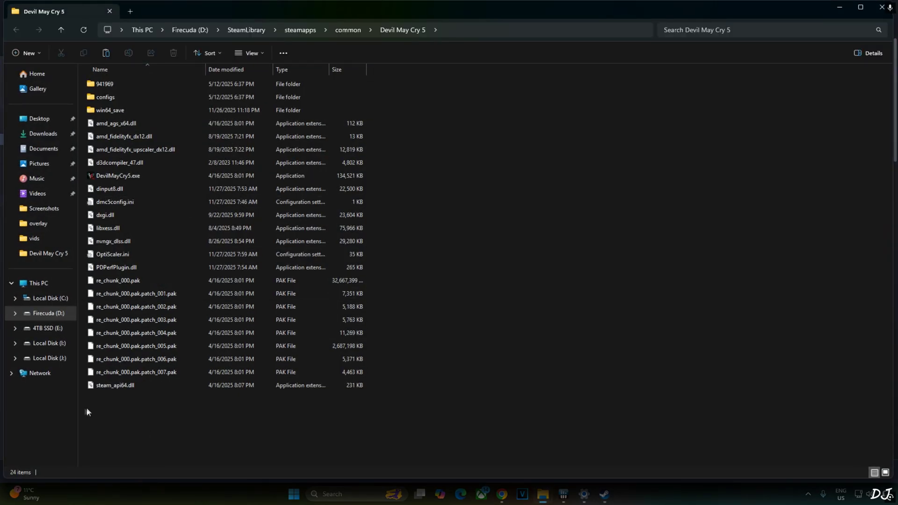
right_click(140, 449)
left_click(157, 440)
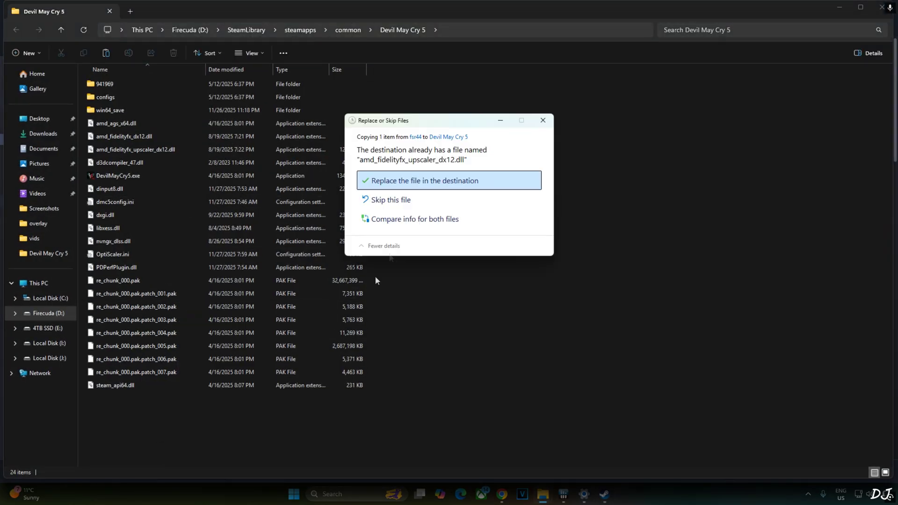
left_click(411, 175)
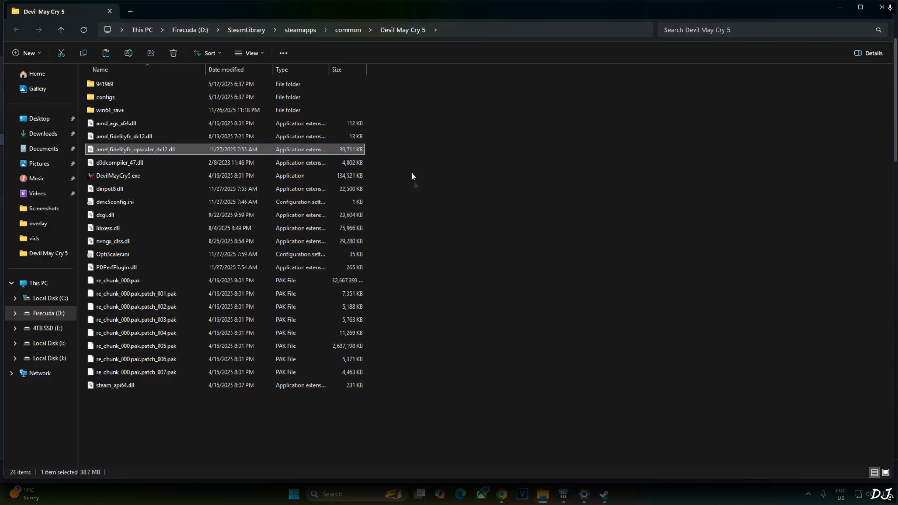
Switch to Steam and launch Devil May Cry 5.
left_click(605, 494)
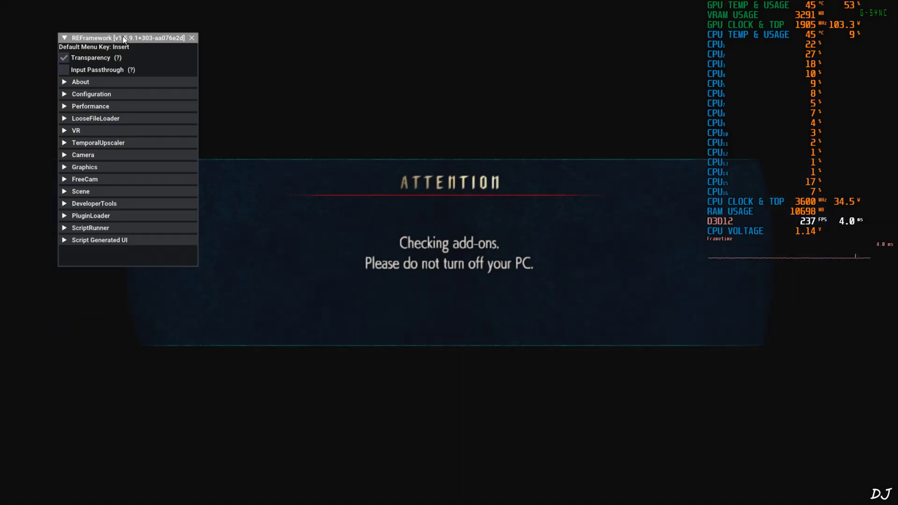
Rebind REFramework's menu key to Delete in its configuration settings and reopen the menu with the new key.
left_click(69, 94)
left_click(76, 106)
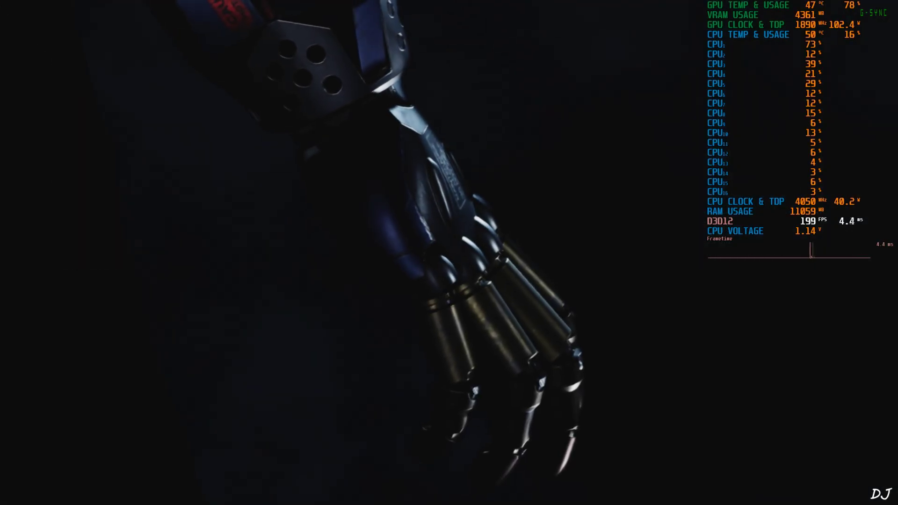
key("Delete")
key("Delete")
key("Delete")
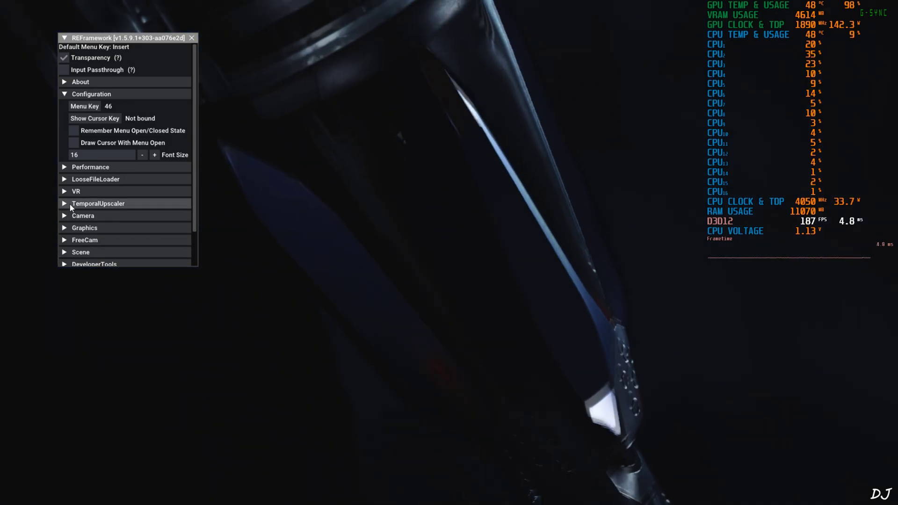
Enable Use Native Res (DLAA) and turn off Sharpness in REFramework's TemporalUpscaler settings.
left_click(90, 205)
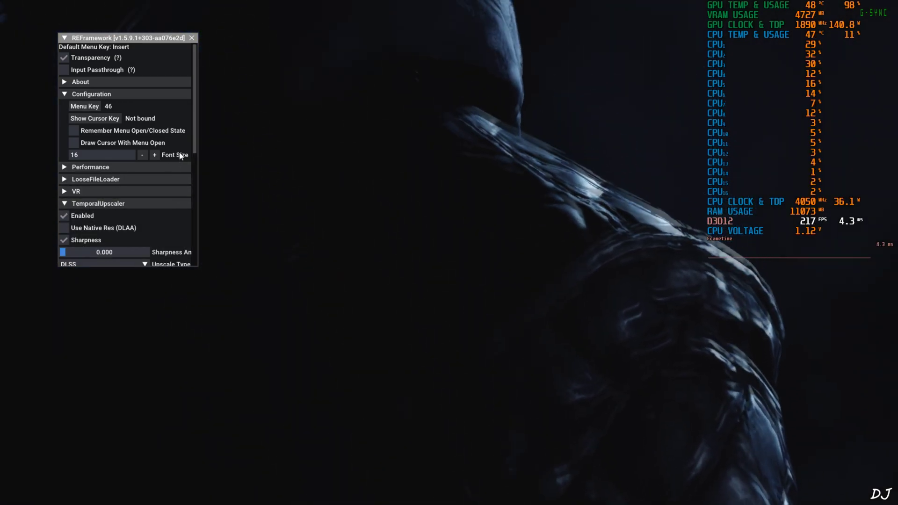
left_click_drag(195, 140, 195, 172)
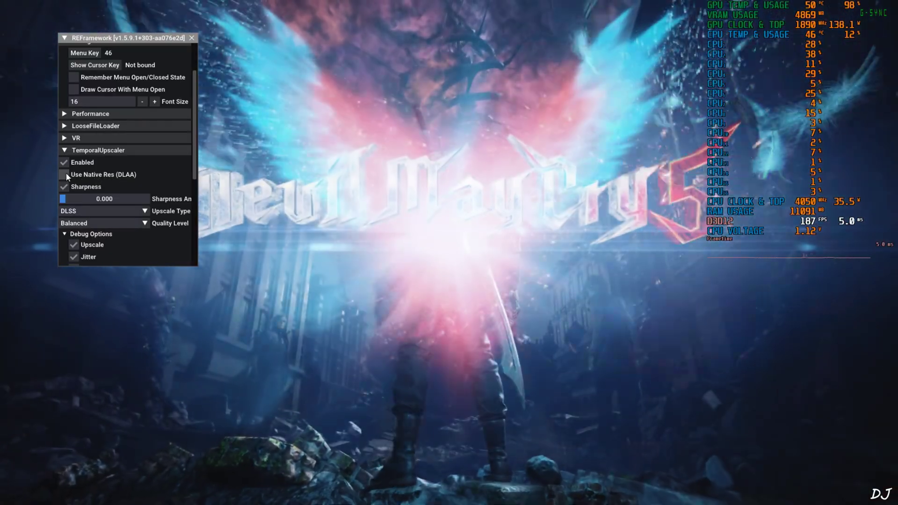
left_click(64, 174)
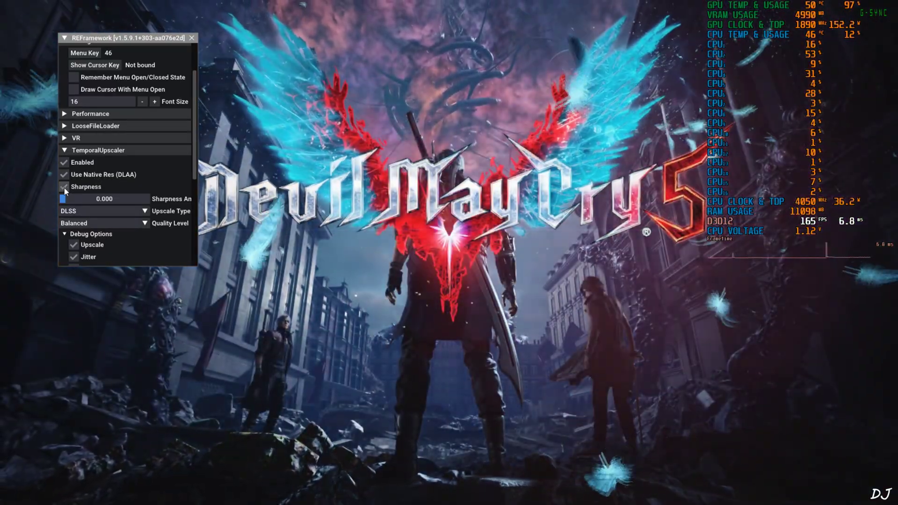
left_click(63, 187)
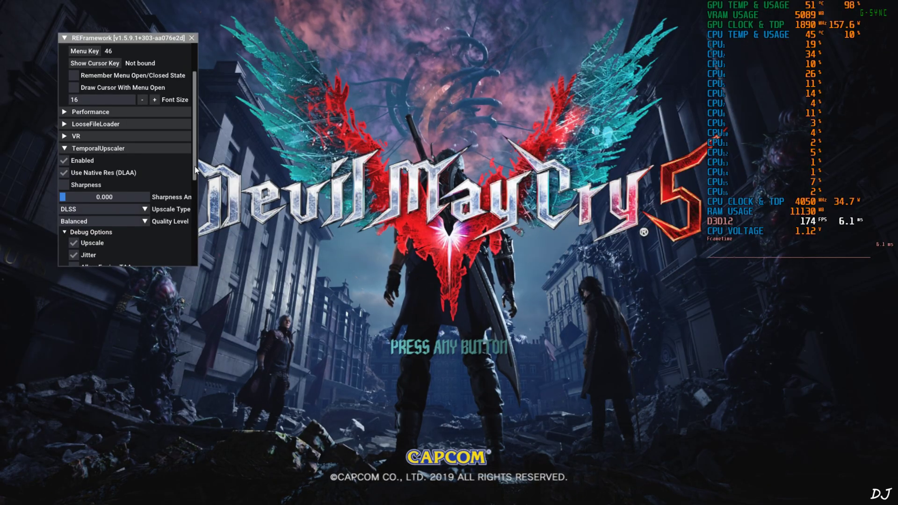
Set the TemporalUpscaler's quality level to Quality.
left_click_drag(195, 166, 192, 190)
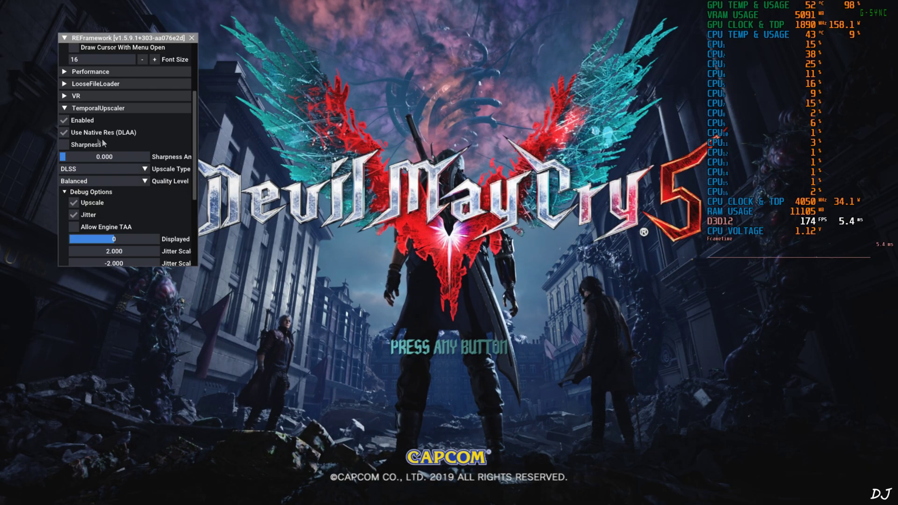
left_click(119, 181)
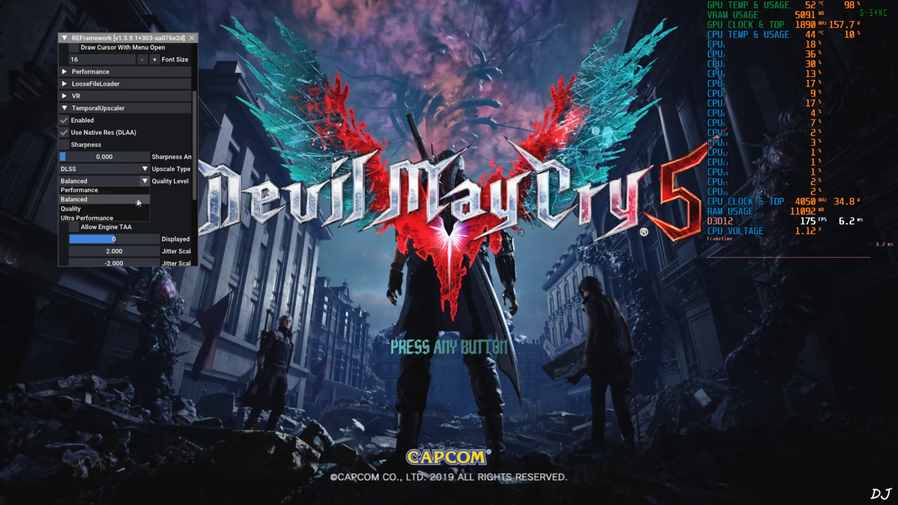
left_click(89, 209)
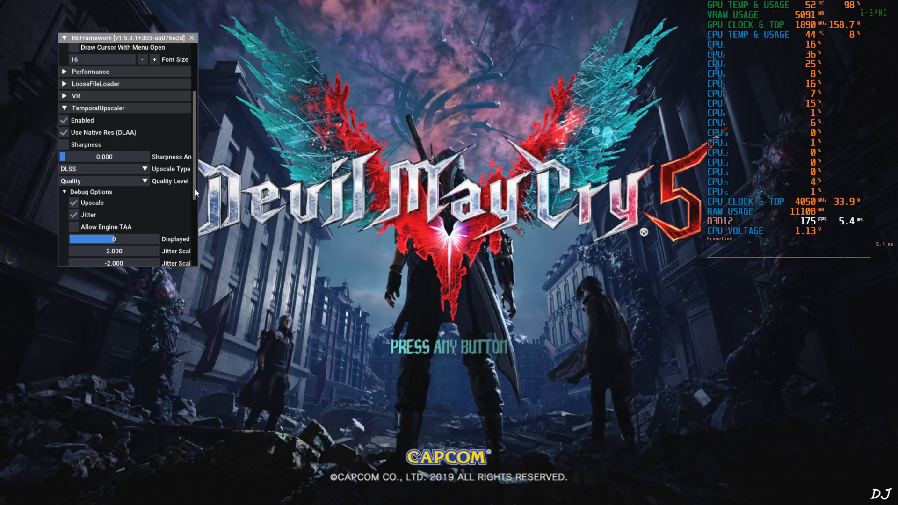
Review the TemporalUpscaler's available upscale types, keep DLSS, and close the REFramework menu.
left_click_drag(195, 189, 193, 217)
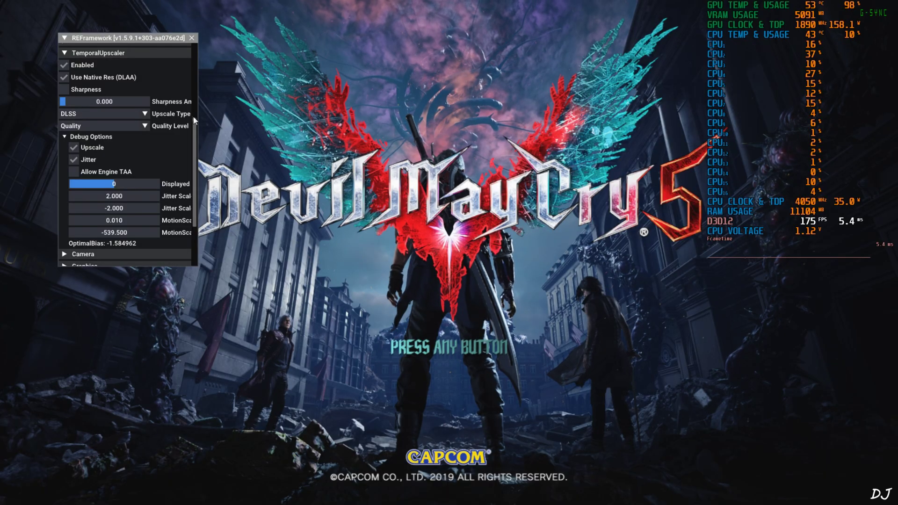
left_click(129, 115)
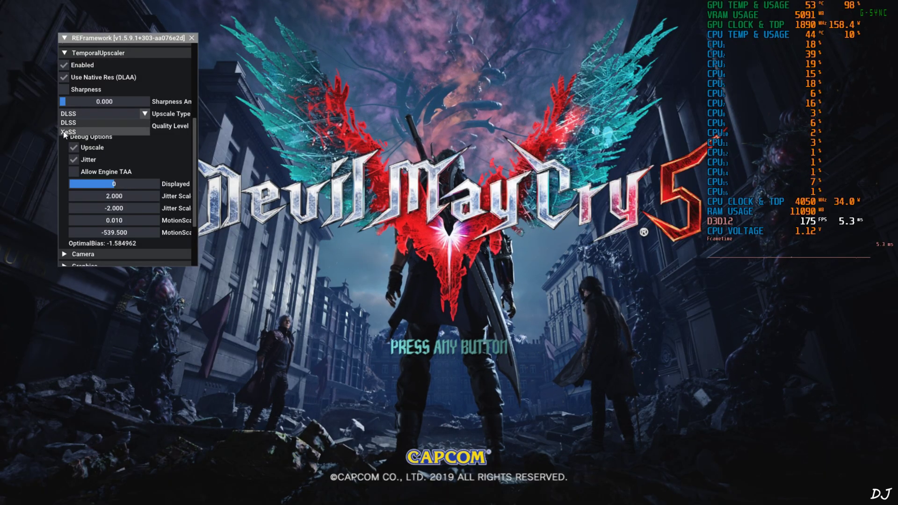
left_click(111, 135)
left_click(192, 36)
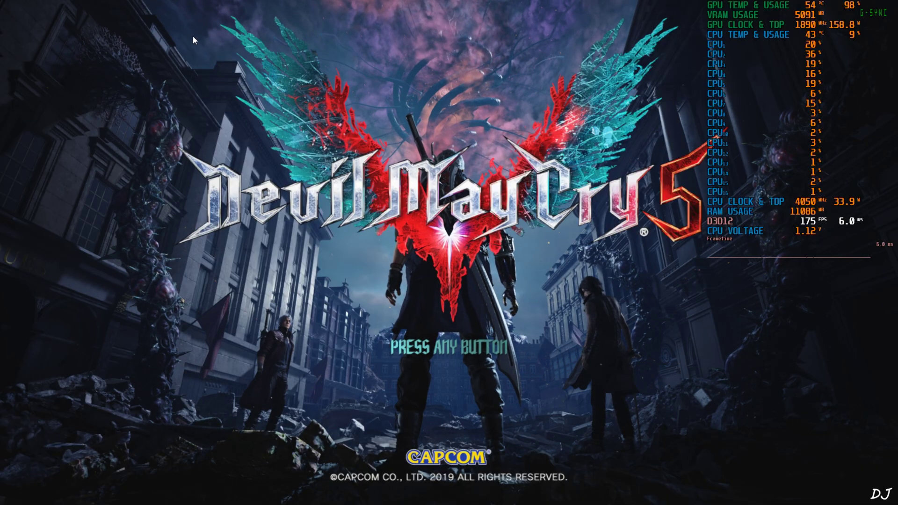
Enter the game's title menu, open the OptiScaler overlay and keep DLSS as the upscaler.
key("Return")
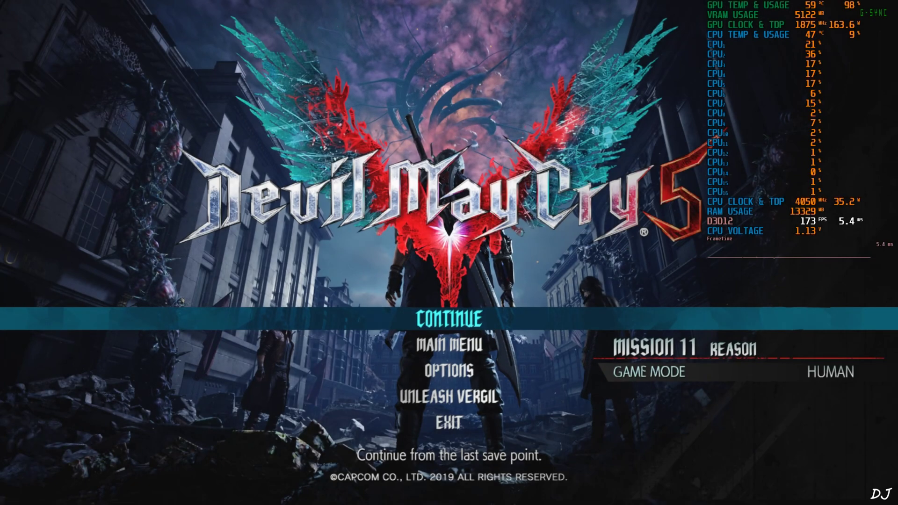
key("Insert")
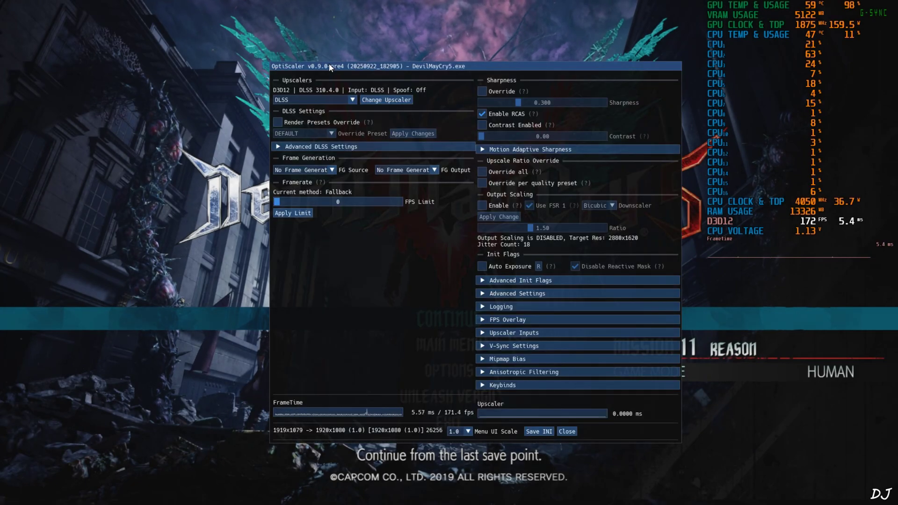
left_click(343, 100)
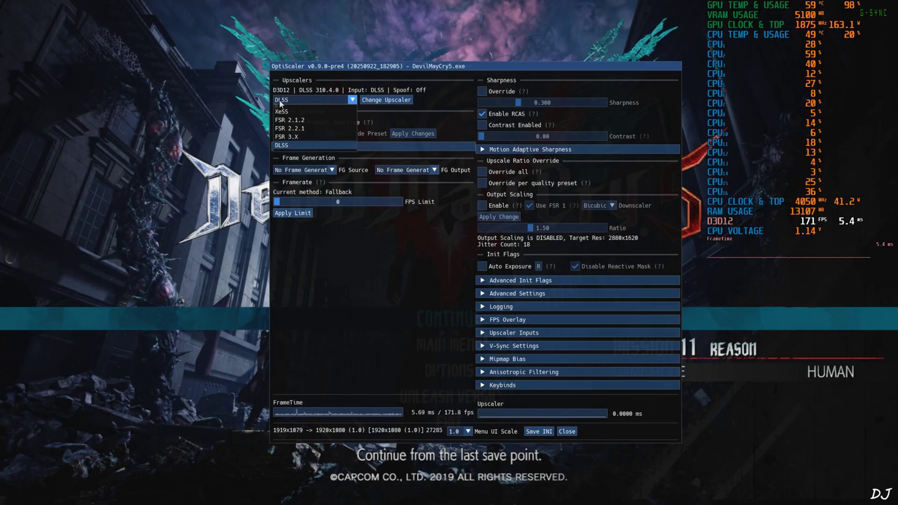
left_click(281, 145)
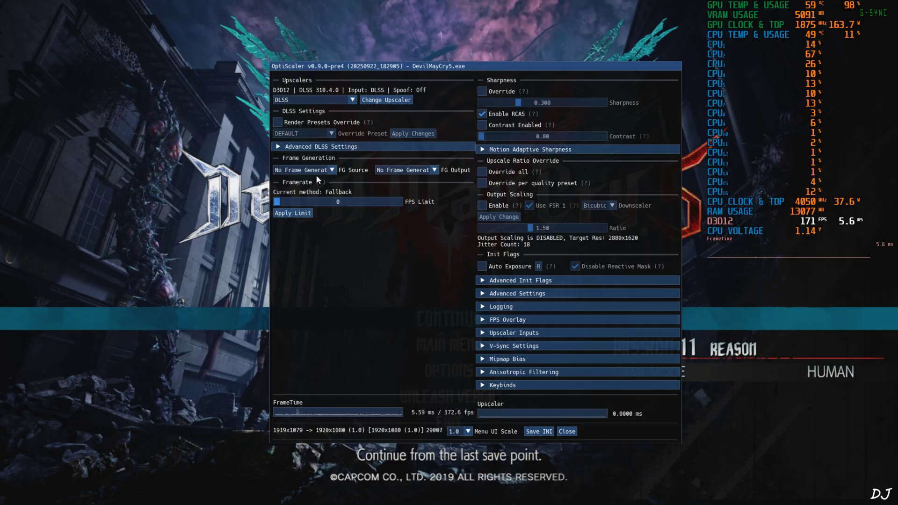
Enable Auto Exposure under OptiScaler's Init Flags, reopening the overlay if it closes.
mouse_move(342, 172)
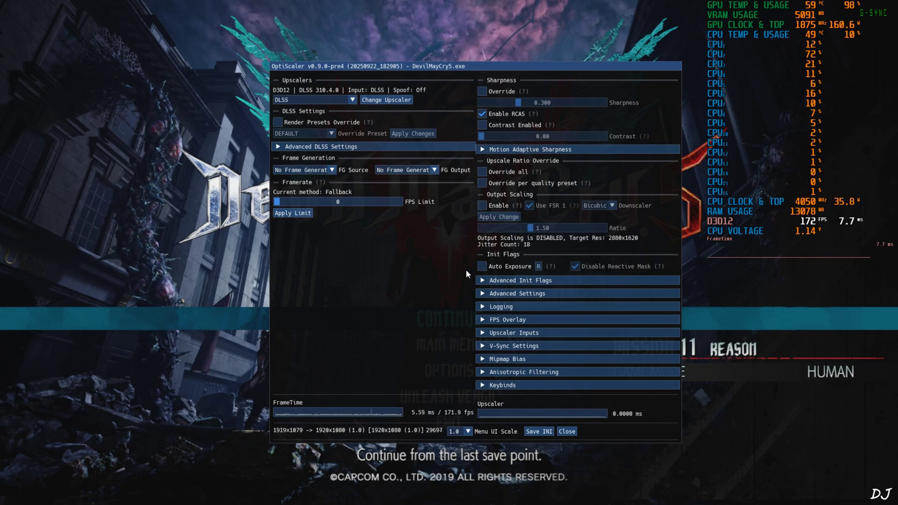
left_click(480, 267)
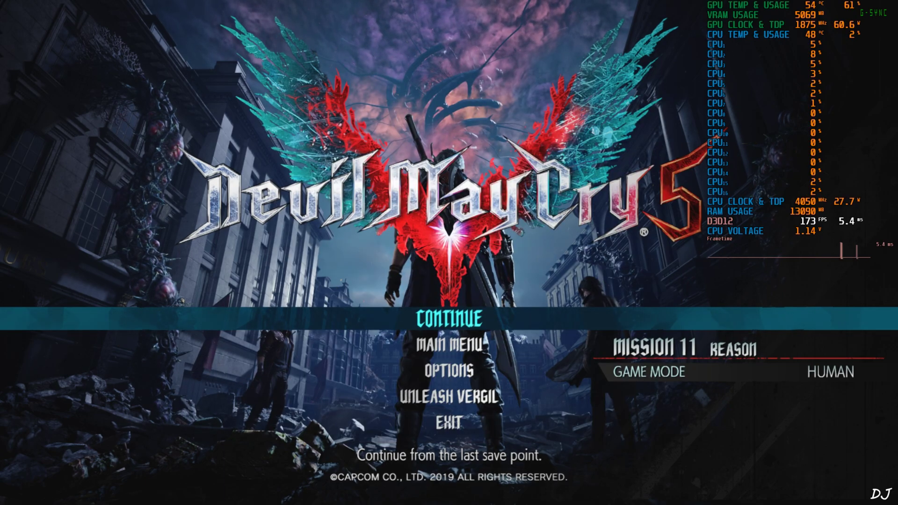
key("Insert")
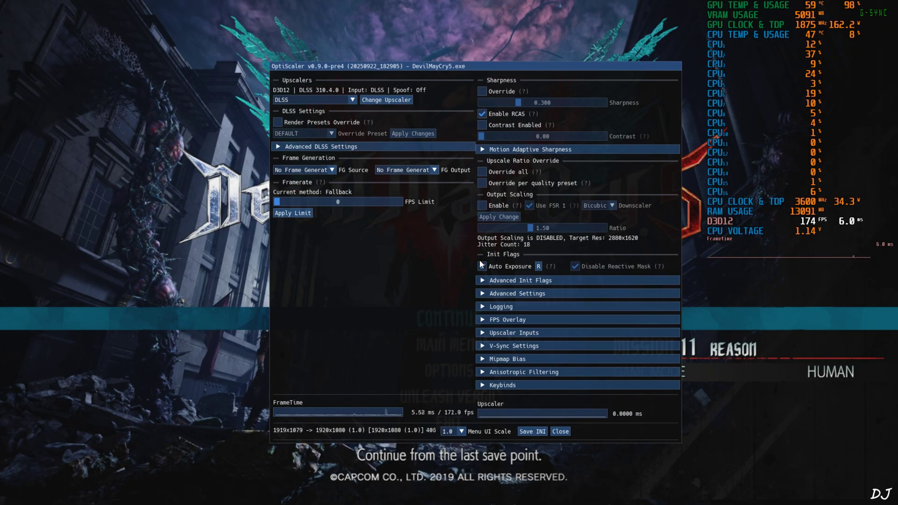
left_click(481, 266)
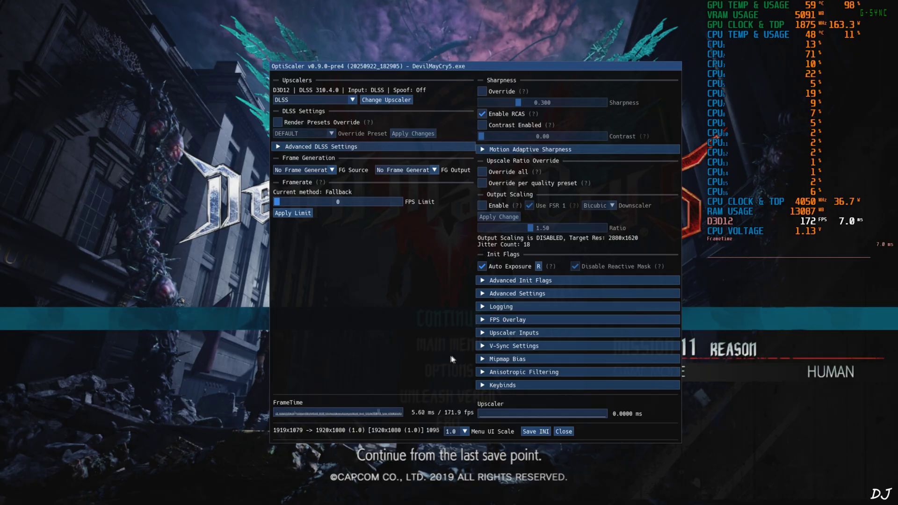
Enable OptiScaler's FPS overlay, set its type to Full + Graph and its scale to 1.4.
left_click(487, 320)
left_click(494, 332)
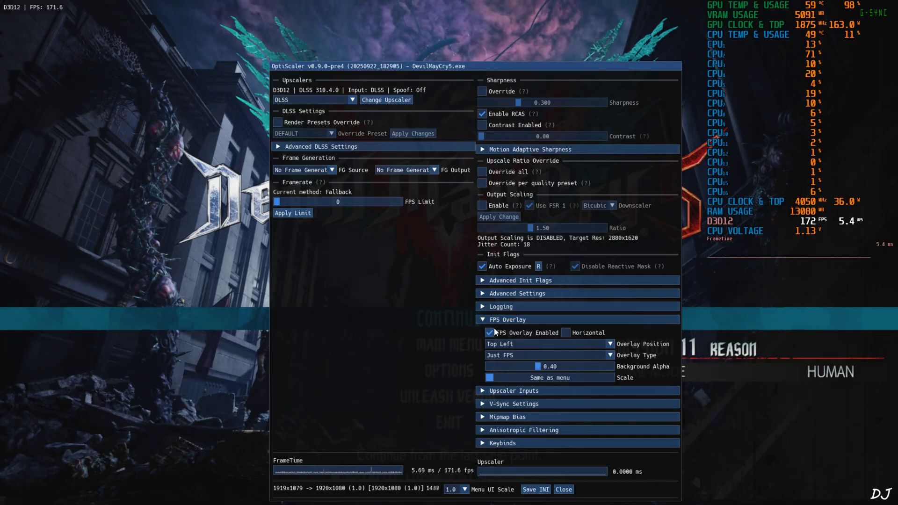
left_click(547, 355)
left_click(559, 398)
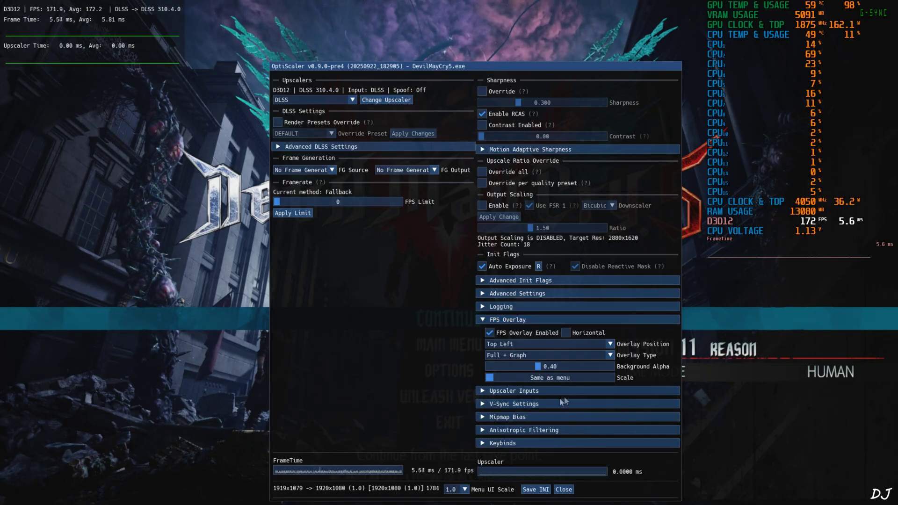
left_click(568, 378)
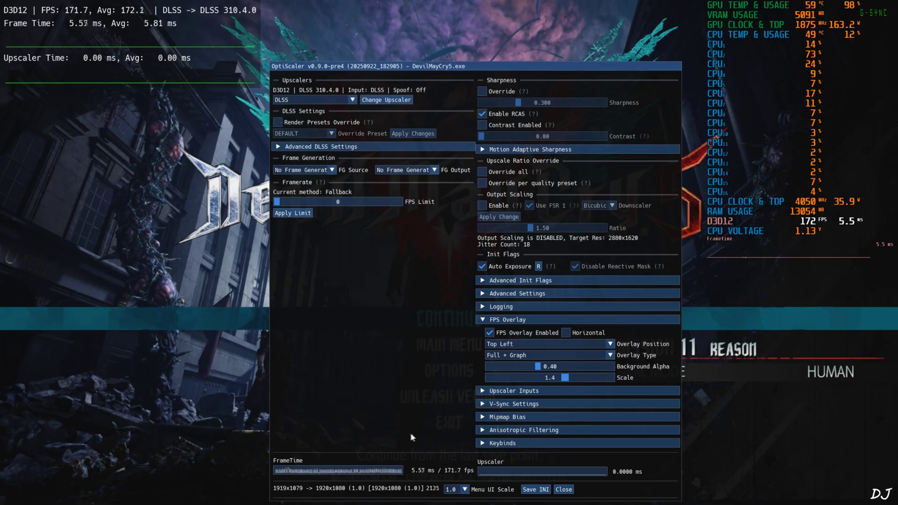
Move the OptiScaler window higher and try the Sharpness Override option.
left_click_drag(404, 398, 387, 338)
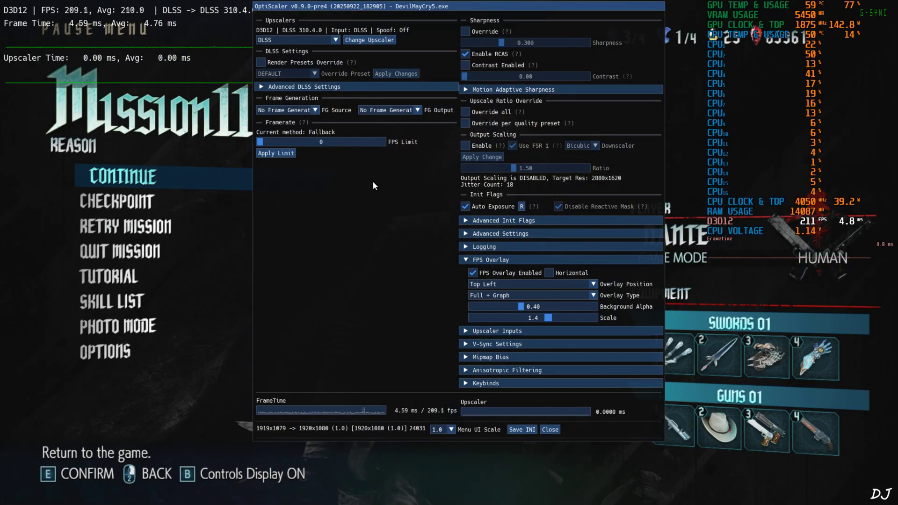
left_click(466, 32)
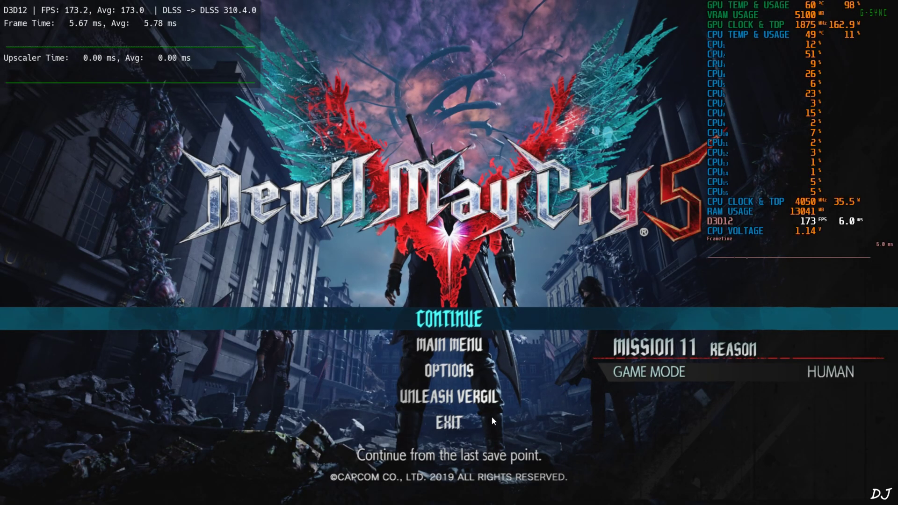
Return to the title screen, enter the game and pause during Mission 11.
key("Escape")
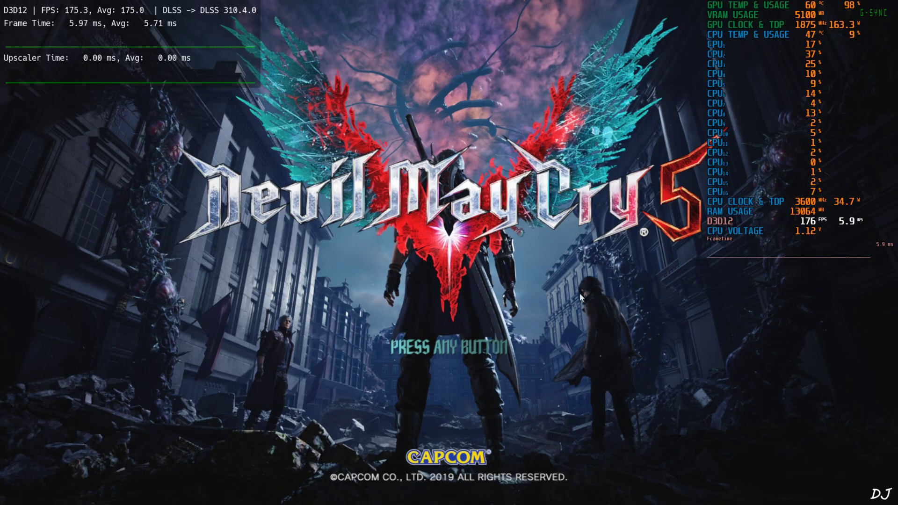
left_click(417, 442)
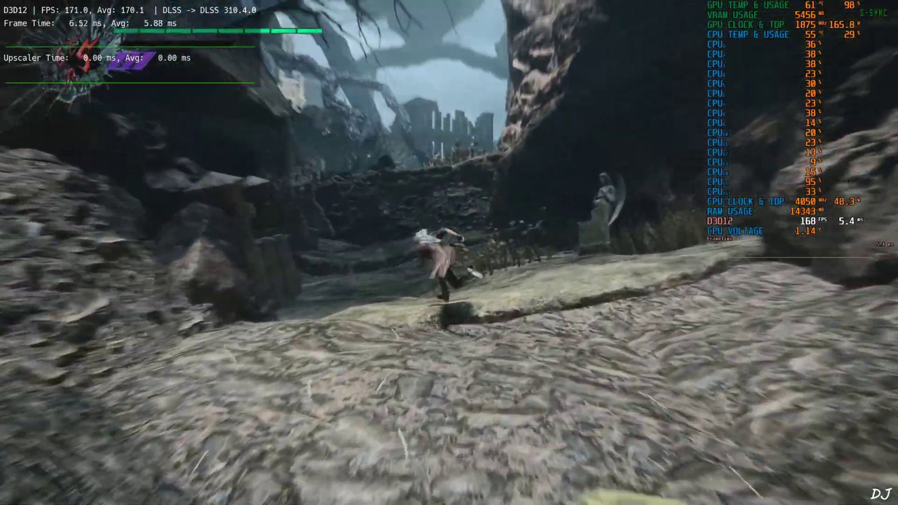
key("Escape")
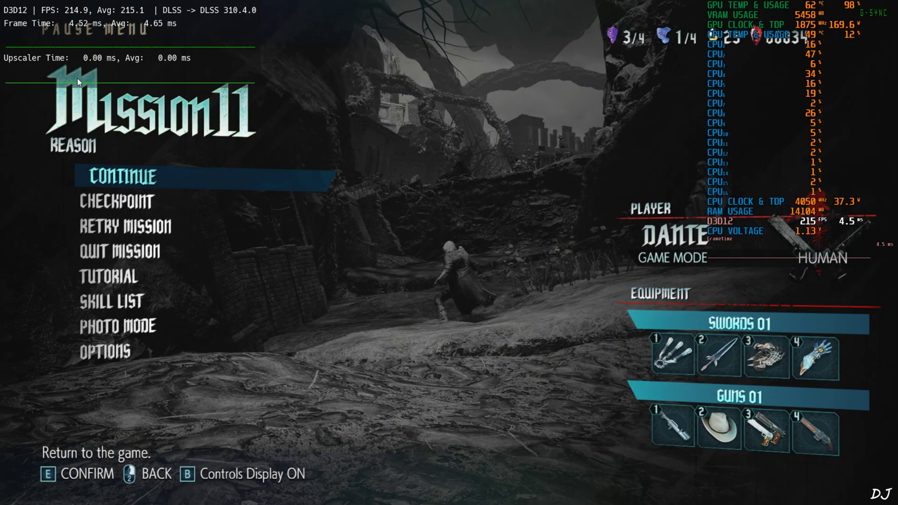
Turn off Use Native Res (DLAA) in REFramework, keep the quality level at Quality, and close the menu.
key("Insert")
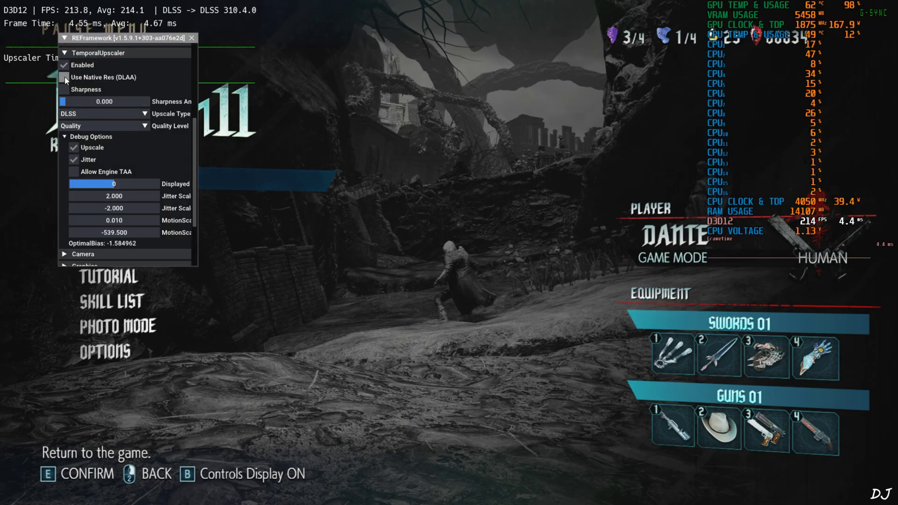
left_click(64, 77)
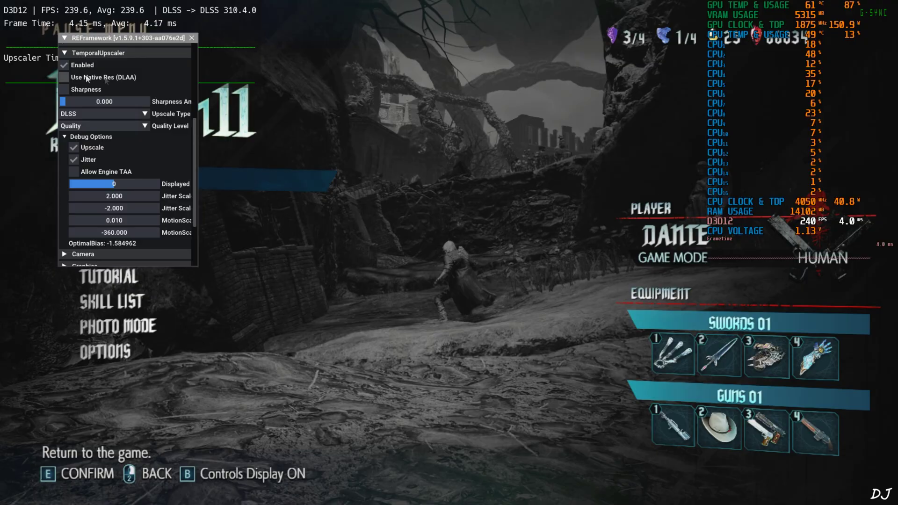
left_click(137, 124)
left_click(88, 137)
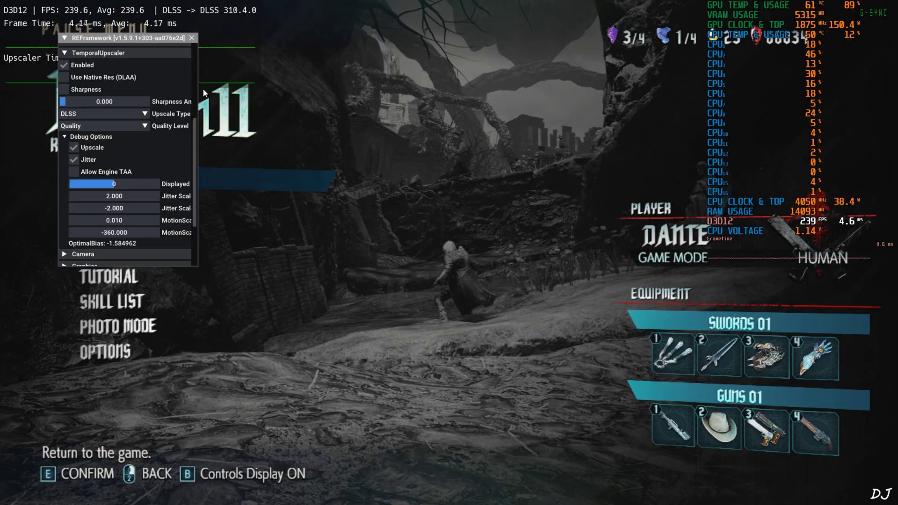
key("Insert")
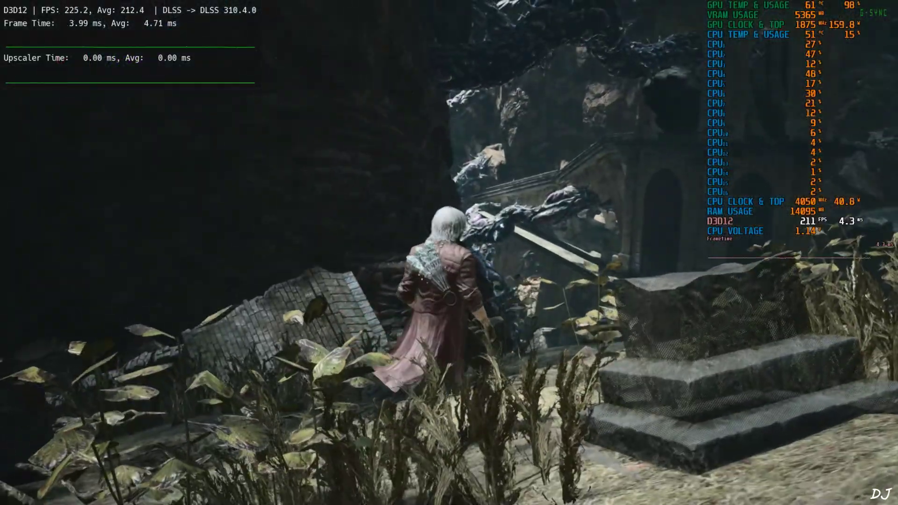
Pause the mission, reopen REFramework and enable Use Native Res (DLAA) in the TemporalUpscaler settings.
key("Escape")
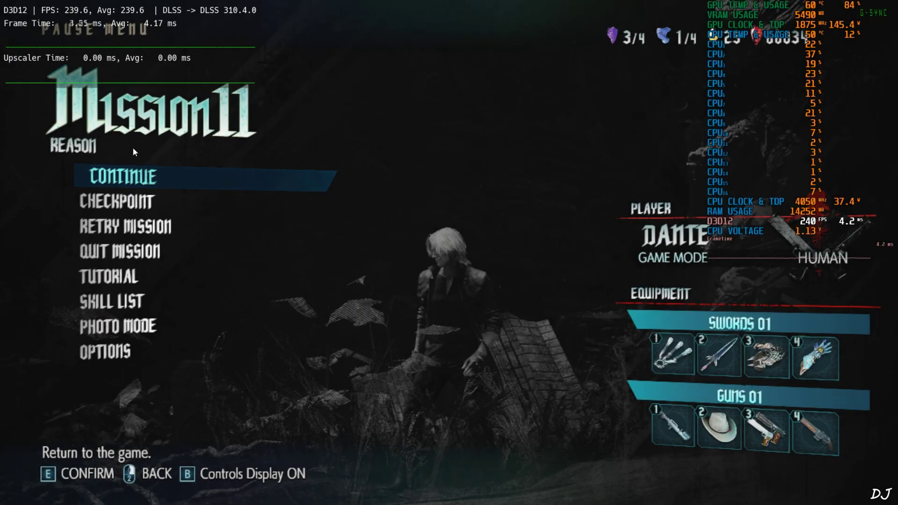
key("Insert")
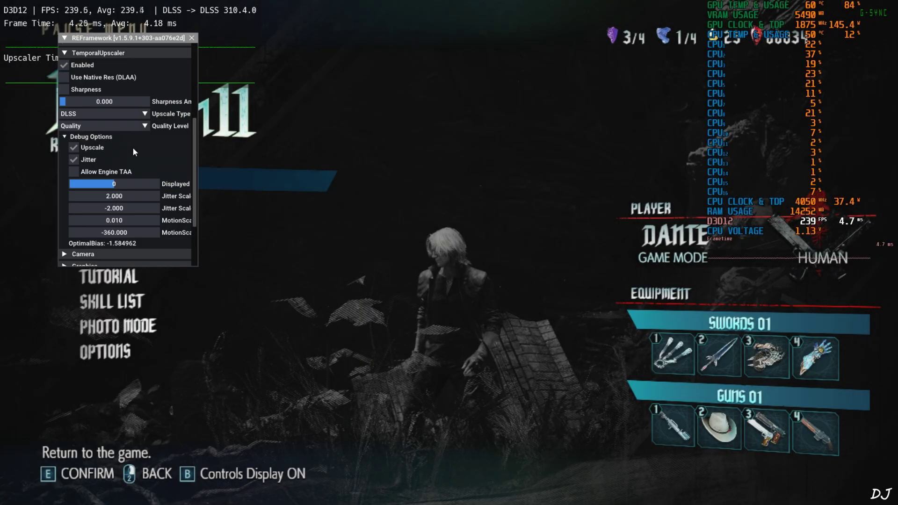
left_click(61, 78)
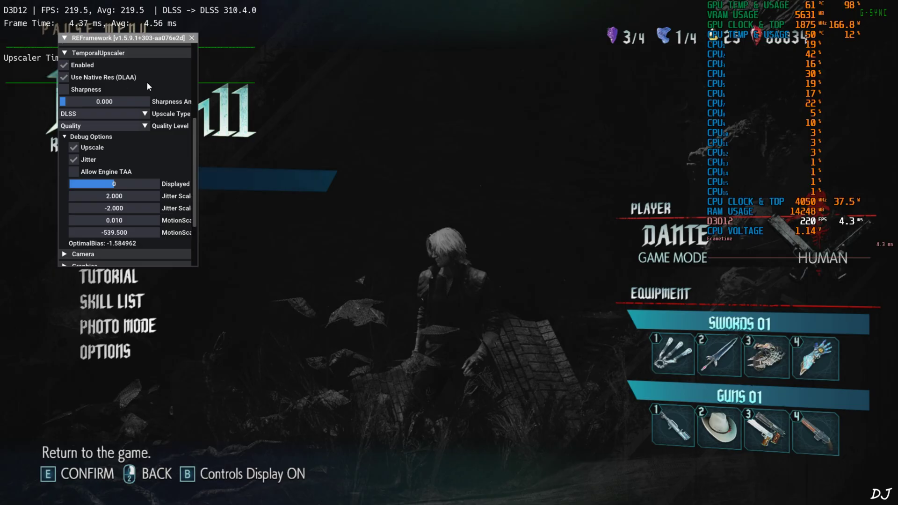
Set the TemporalUpscaler upscale type to XeSS in REFramework and close its window.
left_click(118, 114)
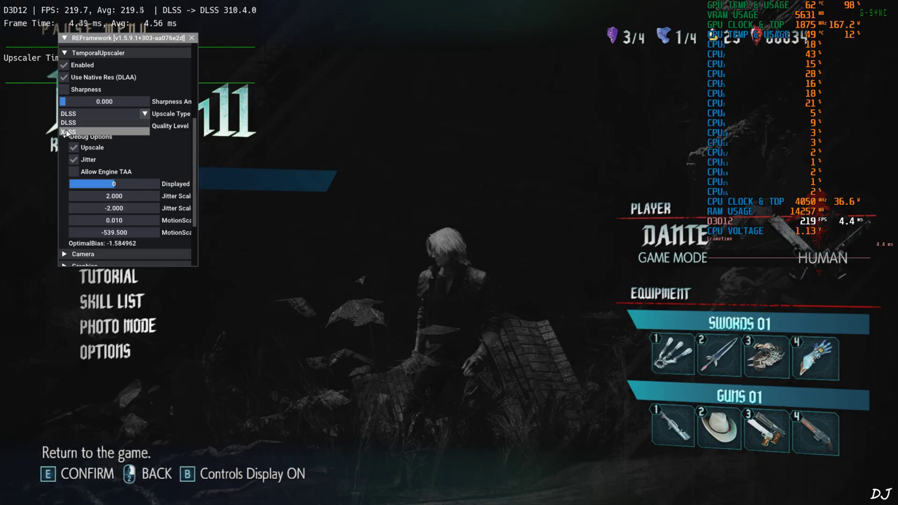
left_click(101, 132)
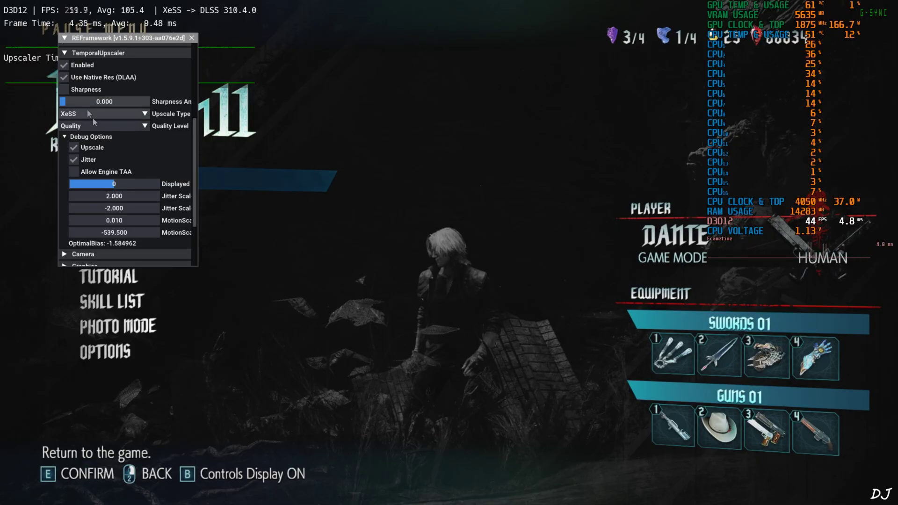
left_click(191, 39)
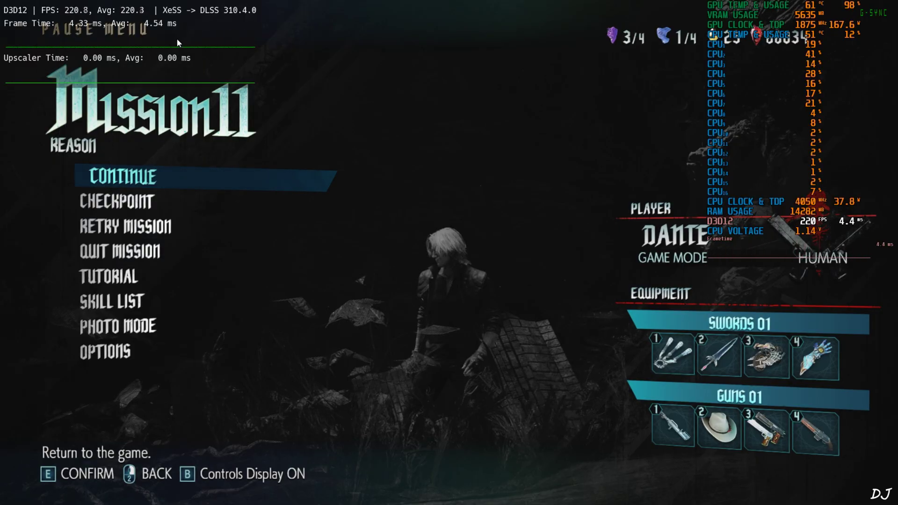
Open the OptiScaler overlay and change the active upscaler to FSR 3.X.
key("Insert")
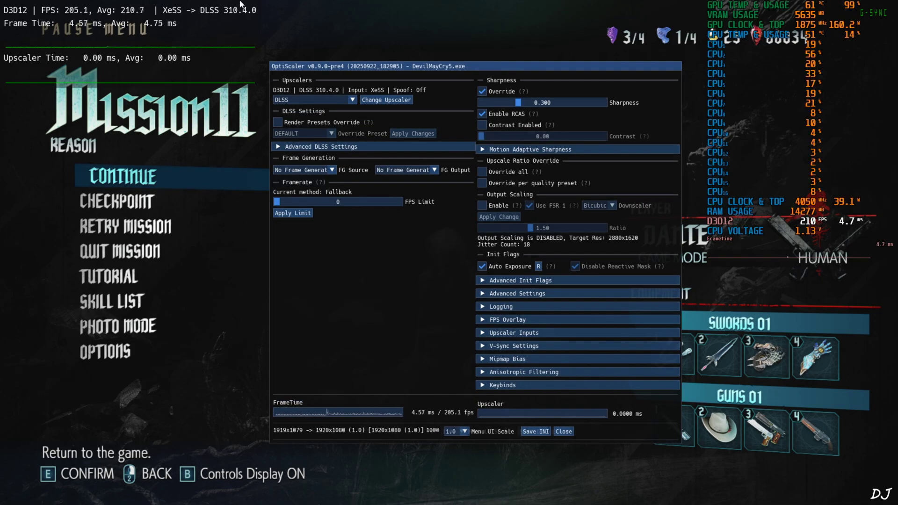
left_click(330, 99)
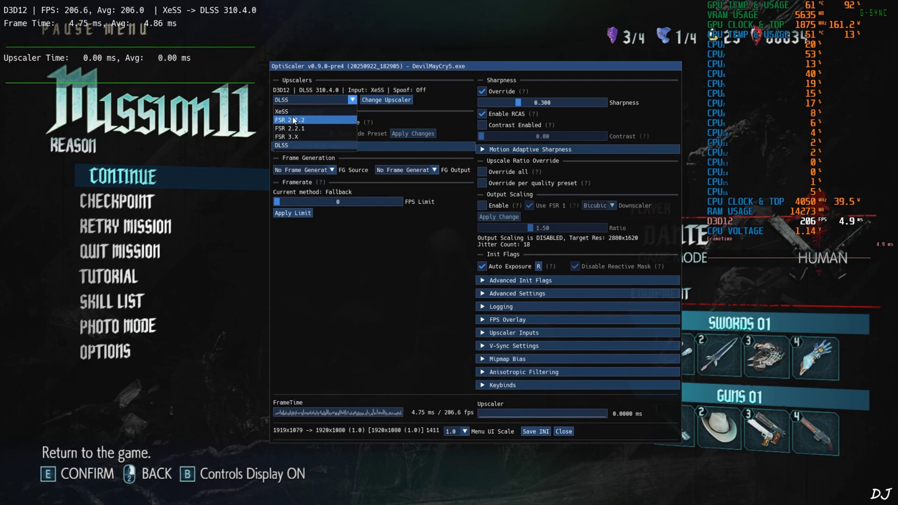
left_click(296, 136)
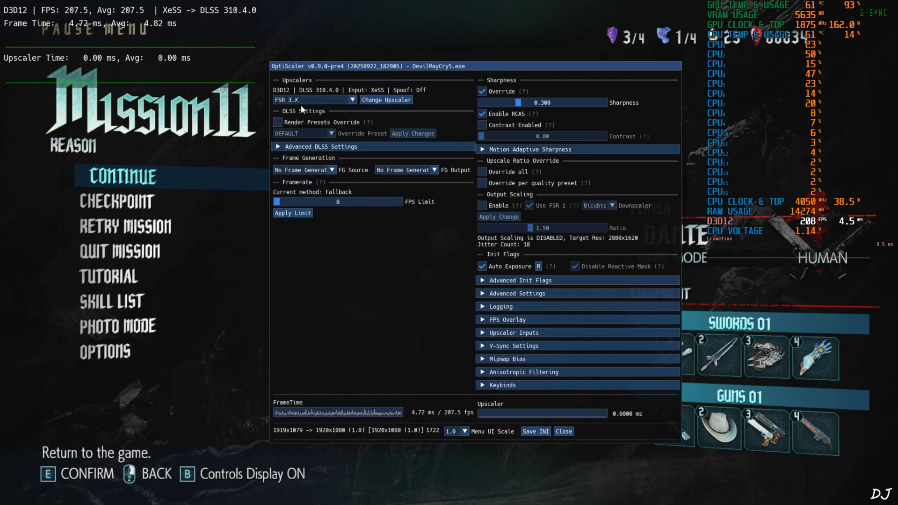
left_click(382, 99)
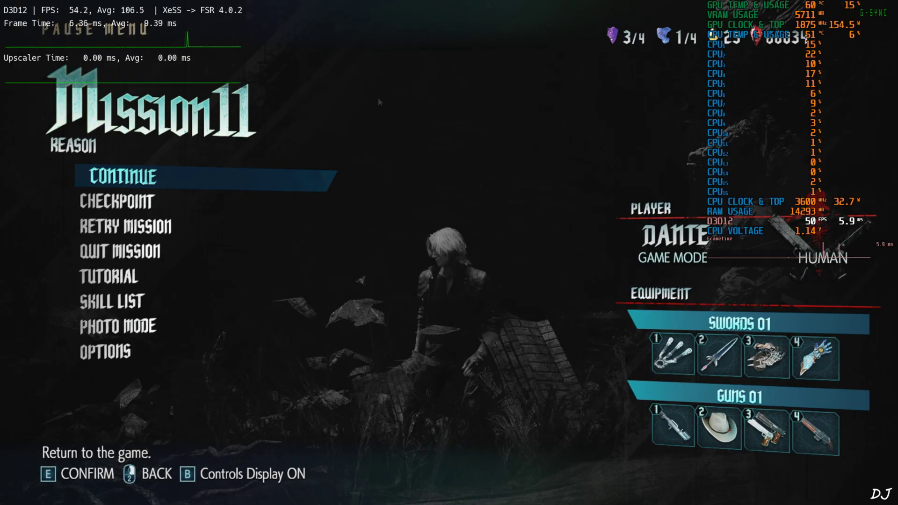
Reopen the OptiScaler overlay and examine the FFX settings, including Non-Linear Color Space and the Models option.
key("Insert")
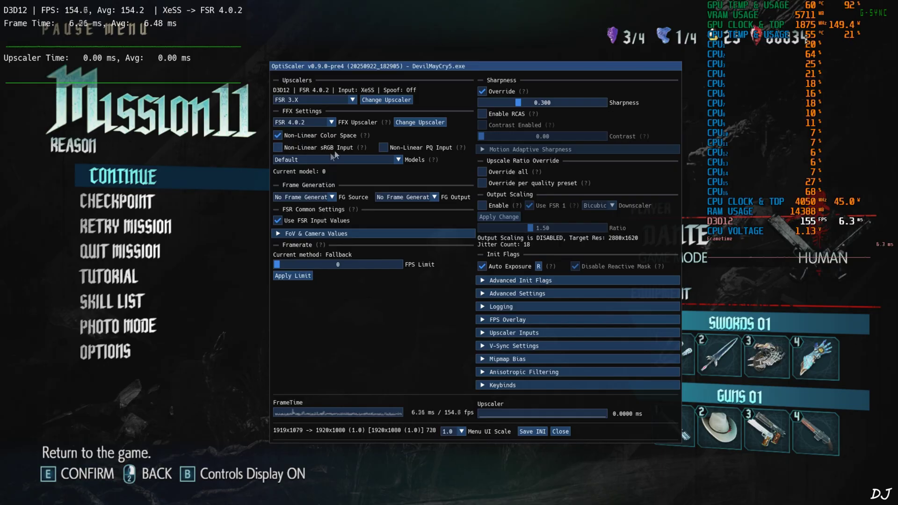
left_click(277, 135)
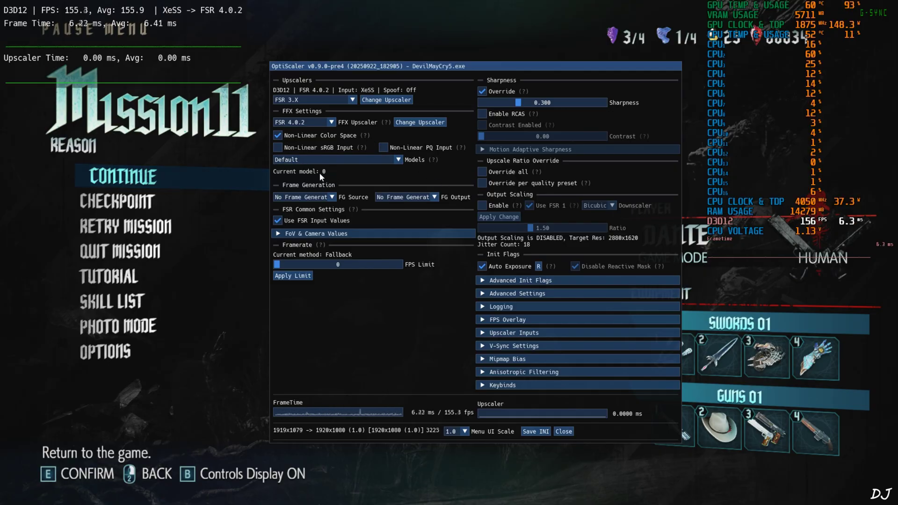
mouse_move(435, 161)
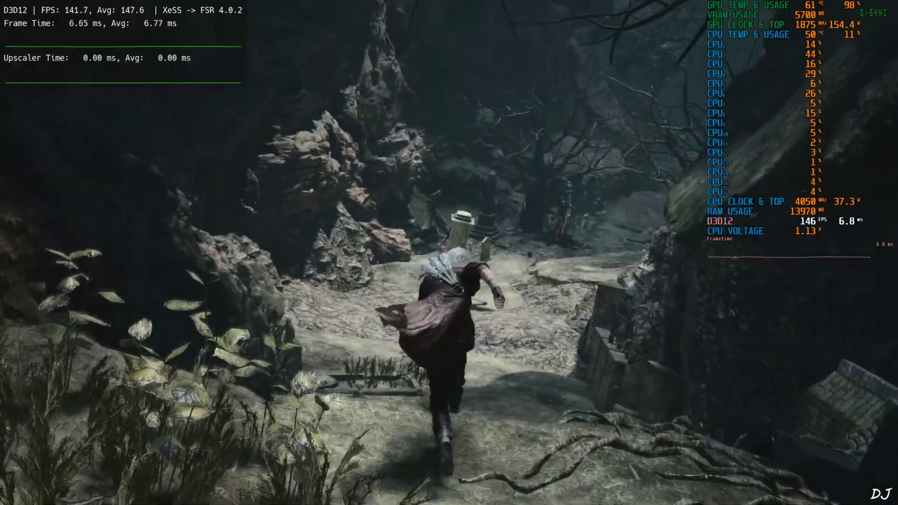
Run and jump through the Mission 11 area to examine image quality and frame rate with FSR 4.0.2 upscaling.
key("space")
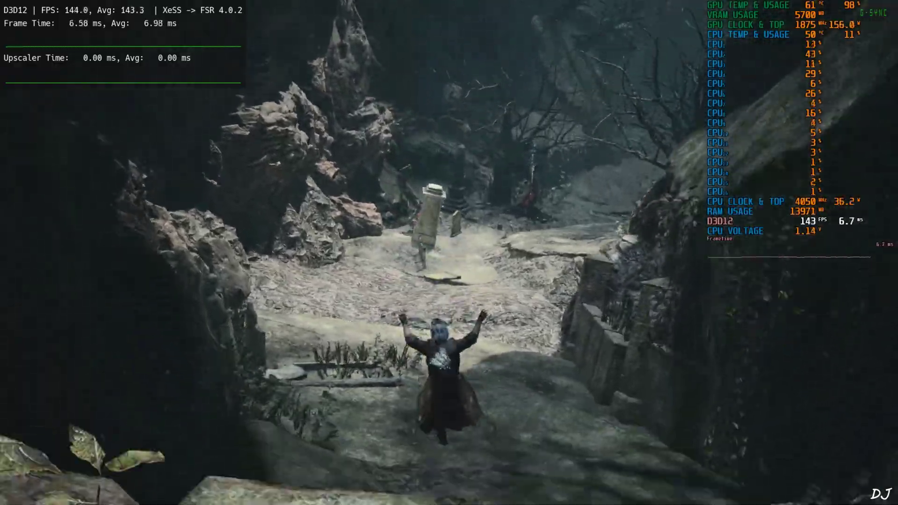
key("w")
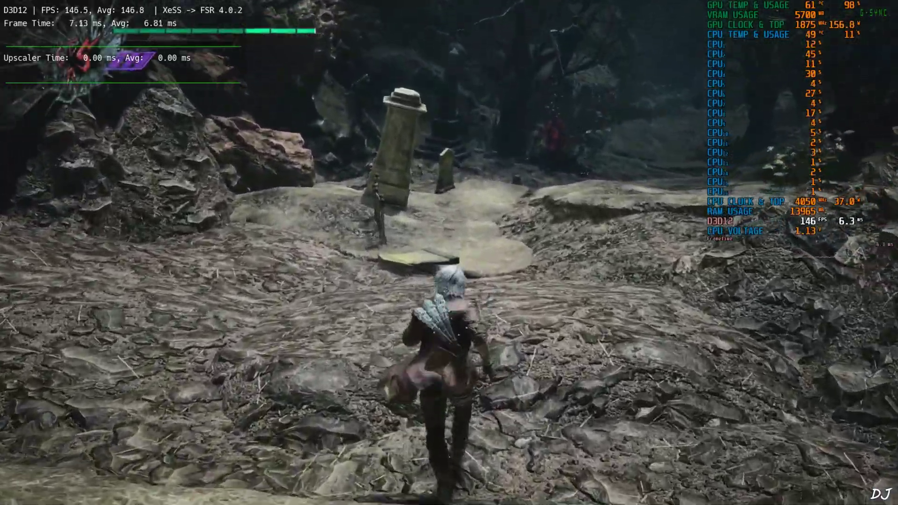
key("a")
key("w")
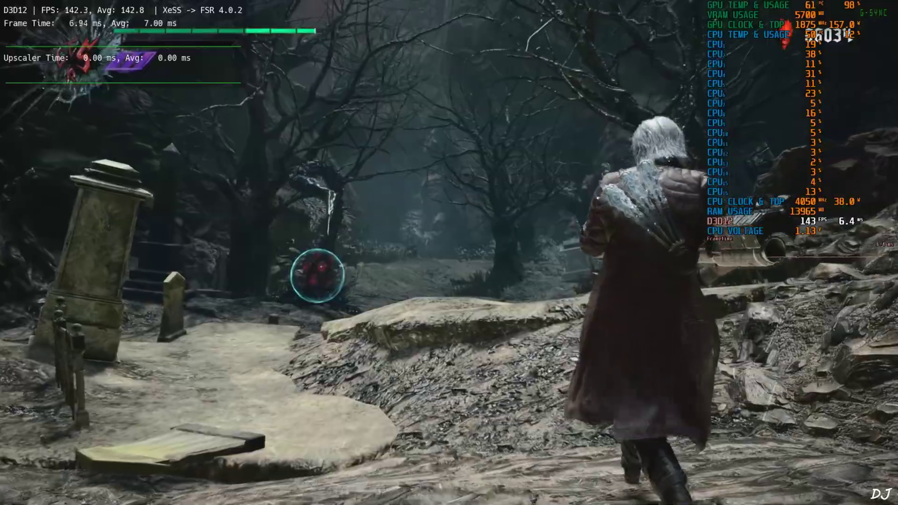
key("w")
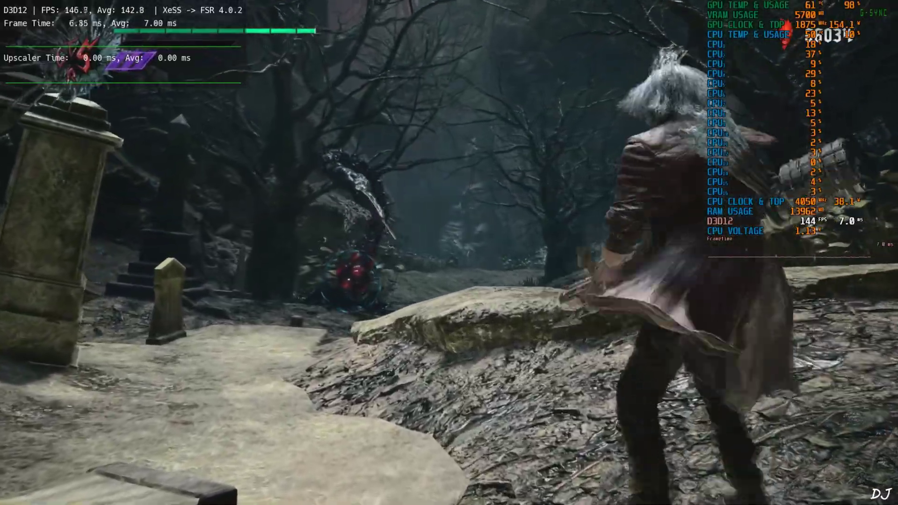
key("a")
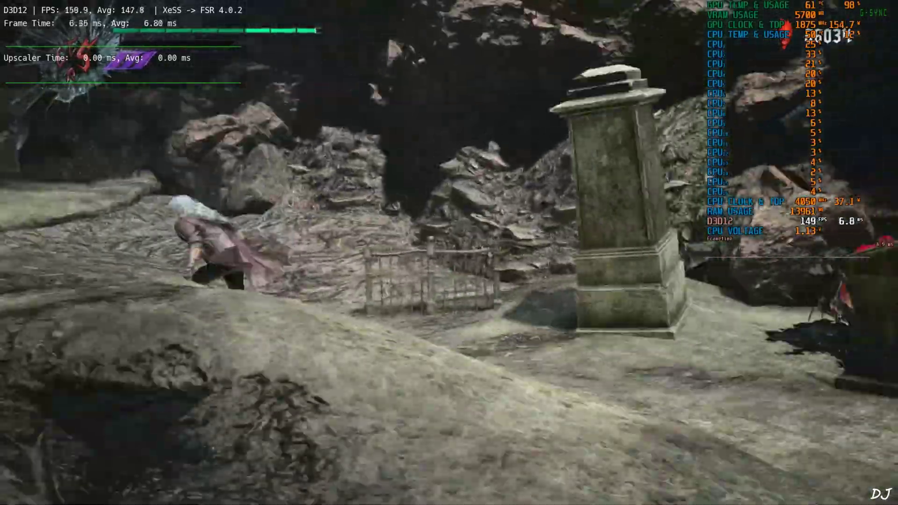
key("w")
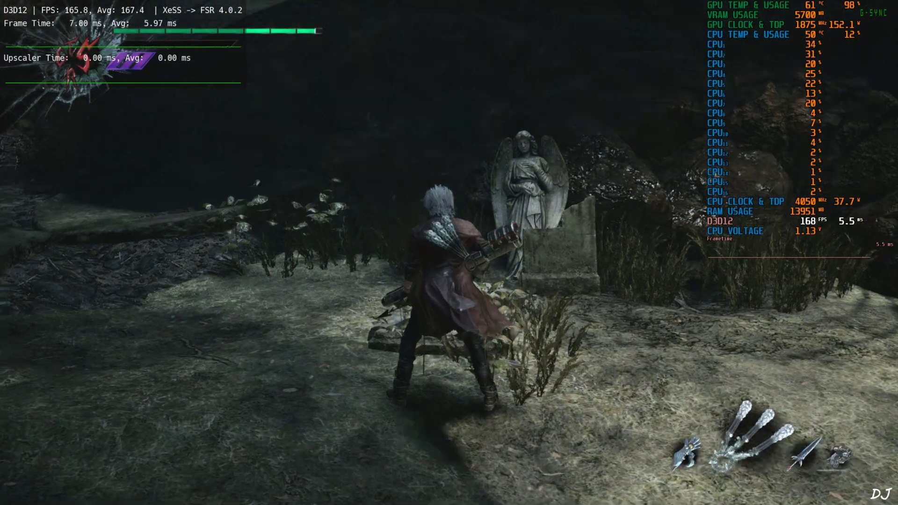
key("w")
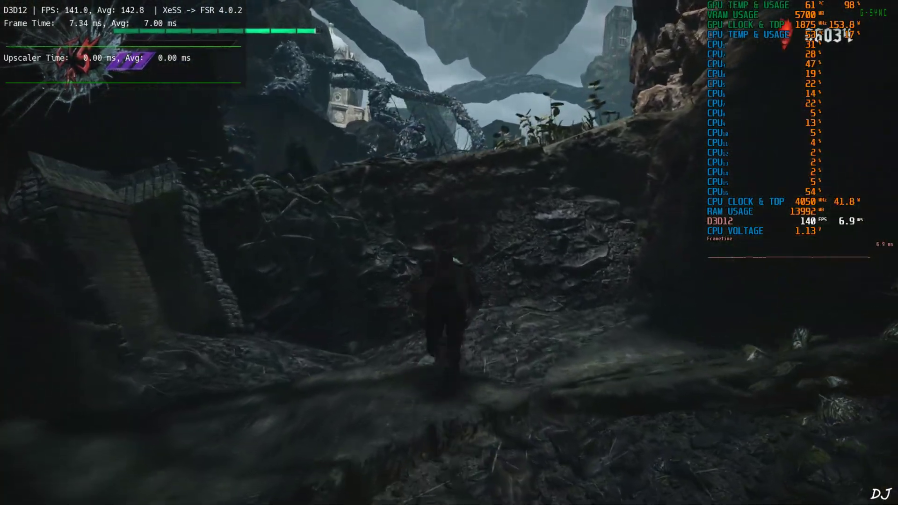
key("space")
key("w")
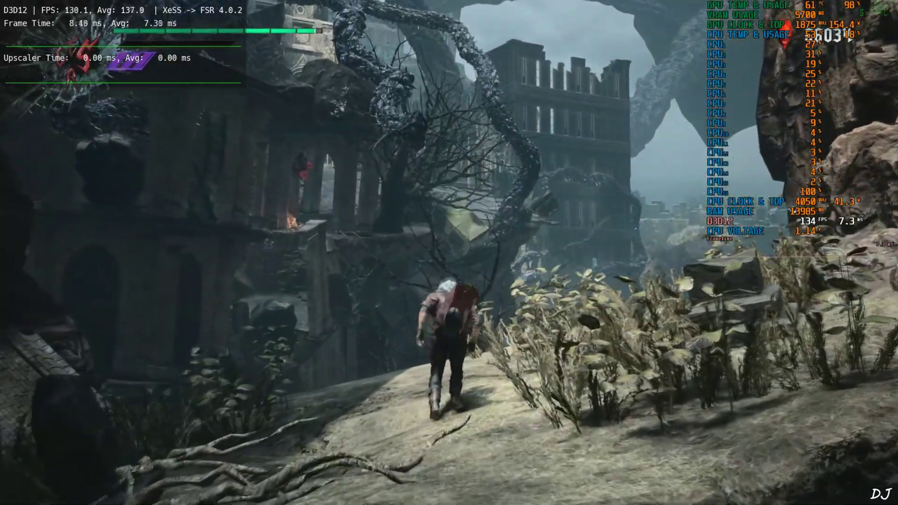
key("s")
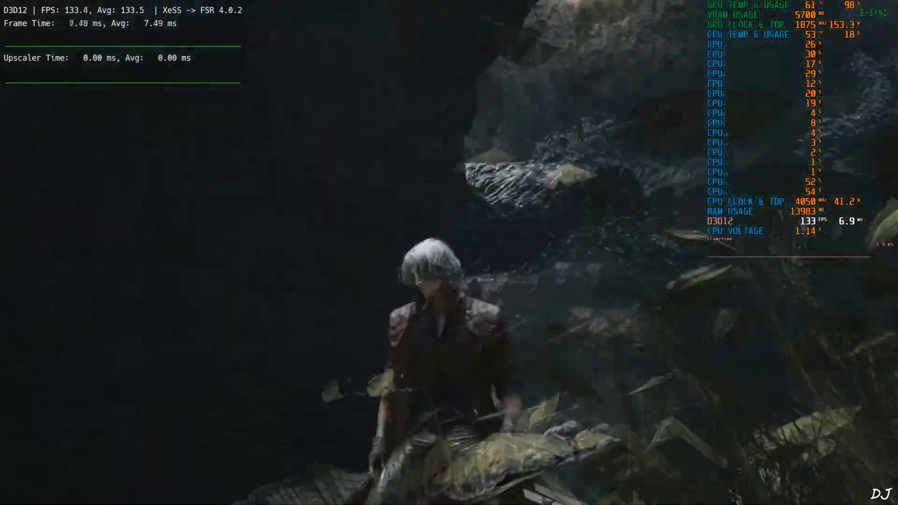
key("s")
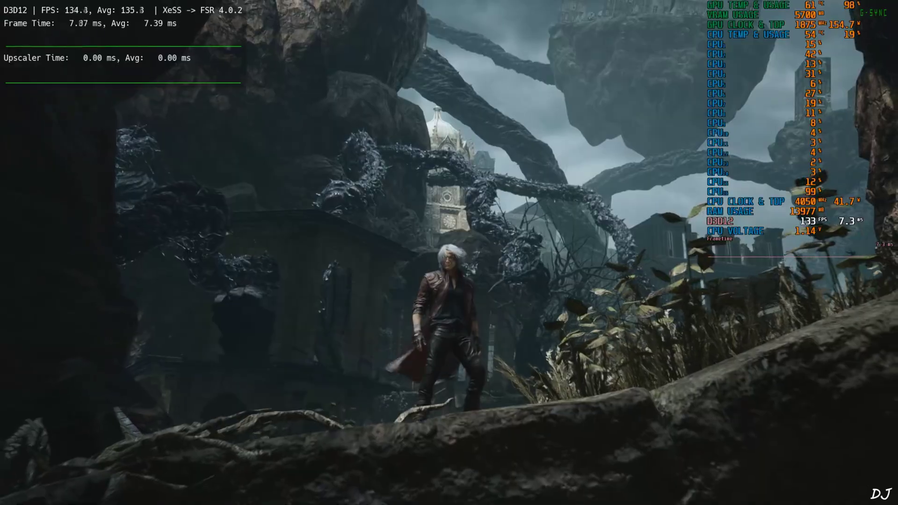